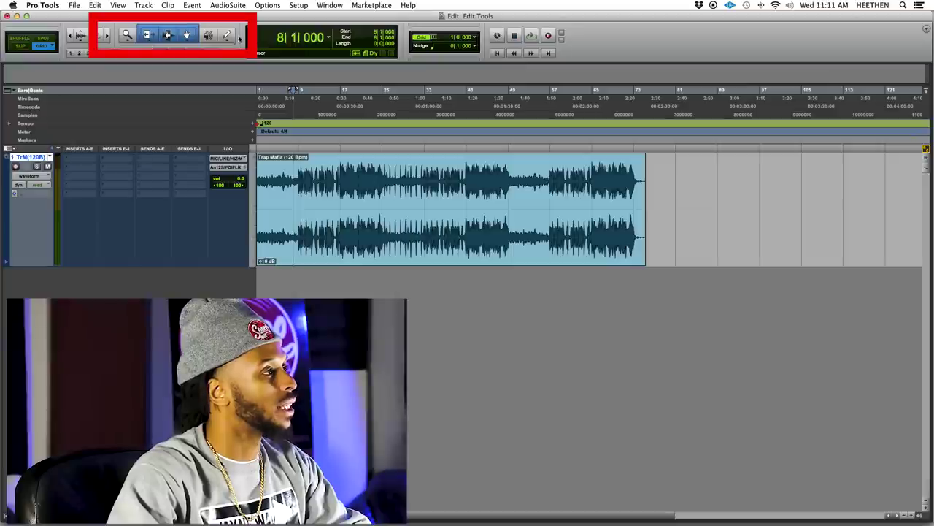
Zoom in closely with the Zoomer tool on the Trap Mafia clip around bar 4
{"action": "left_click", "coordinate": [127, 35]}
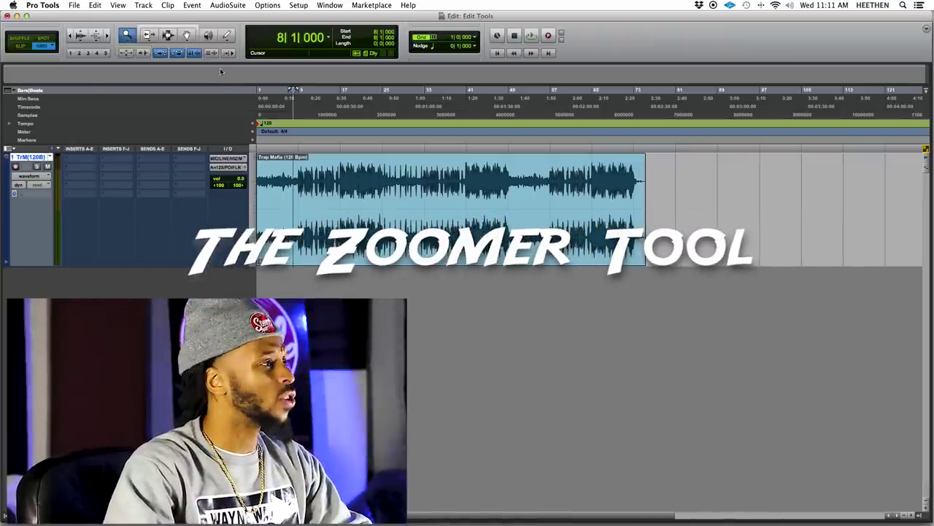
{"action": "left_click", "coordinate": [346, 193]}
{"action": "left_click", "coordinate": [381, 189]}
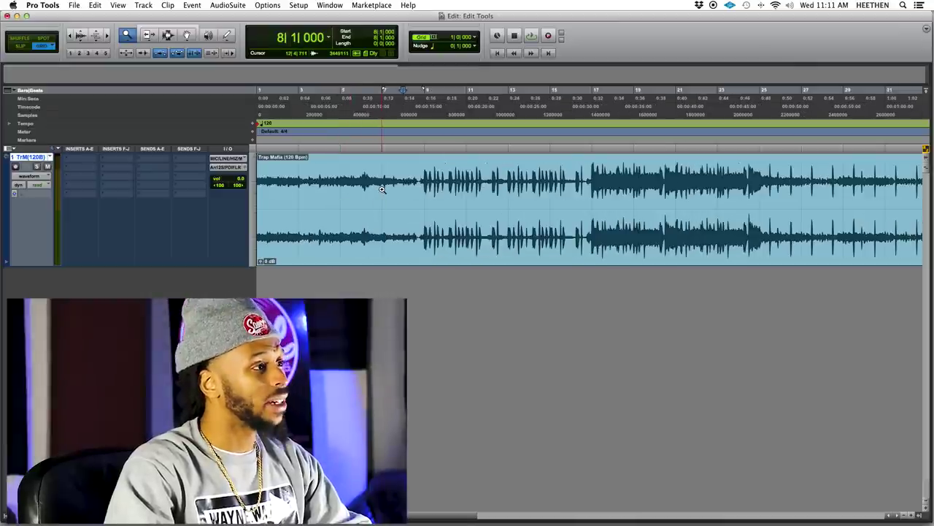
{"action": "left_click", "coordinate": [424, 188]}
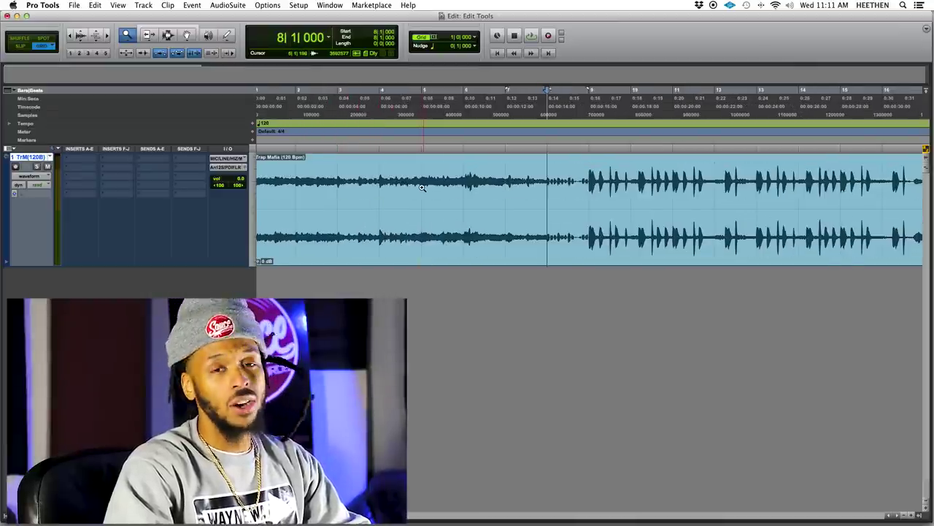
{"action": "left_click", "coordinate": [467, 187]}
{"action": "left_click", "coordinate": [492, 188]}
{"action": "left_click", "coordinate": [492, 188]}
{"action": "left_click", "coordinate": [493, 188]}
{"action": "left_click", "coordinate": [568, 189]}
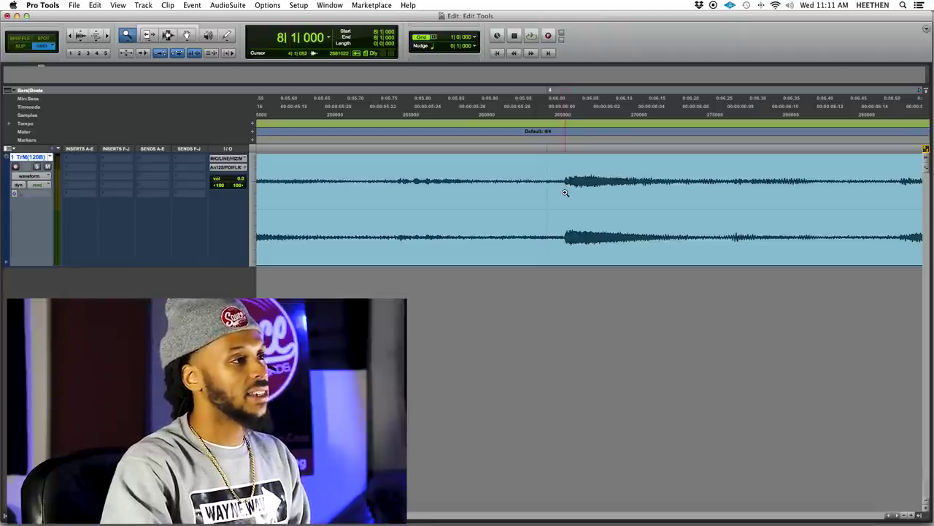
Zoom out with the Zoomer tool until the entire audio clip is in view
{"action": "left_click", "coordinate": [564, 191], "text": "alt"}
{"action": "left_click", "coordinate": [577, 189], "text": "alt"}
{"action": "left_click", "coordinate": [578, 187], "text": "alt"}
{"action": "left_click", "coordinate": [578, 190], "text": "alt"}
{"action": "left_click", "coordinate": [578, 189], "text": "alt"}
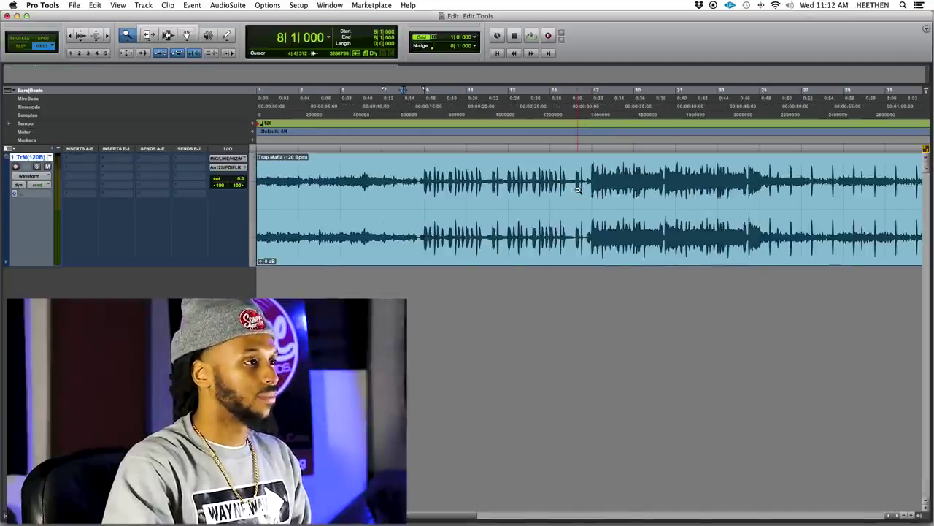
{"action": "left_click", "coordinate": [577, 189], "text": "alt"}
{"action": "left_click", "coordinate": [577, 189], "text": "alt"}
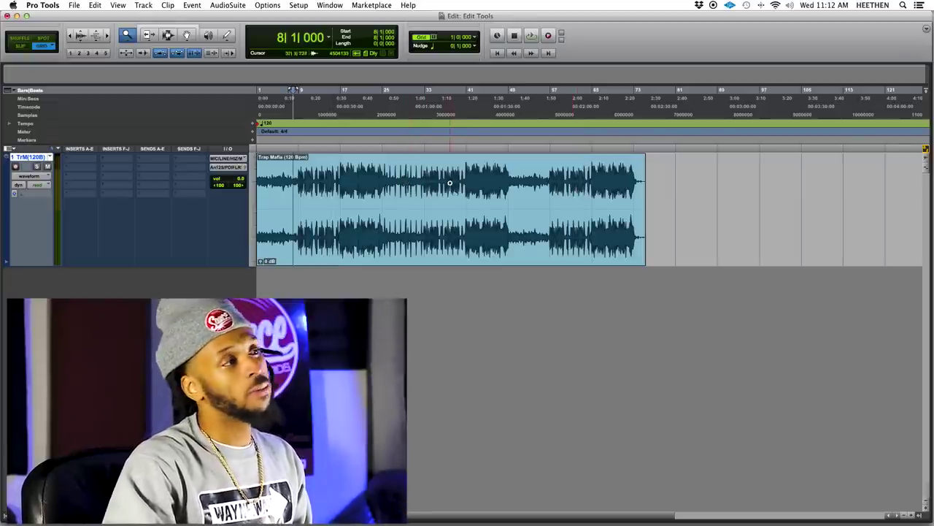
Zoom into a marked-out range of the waveform near bar 41 down to sample level, and zoom back out past the whole clip
{"action": "left_click_drag", "start_coordinate": [465, 179], "coordinate": [539, 203]}
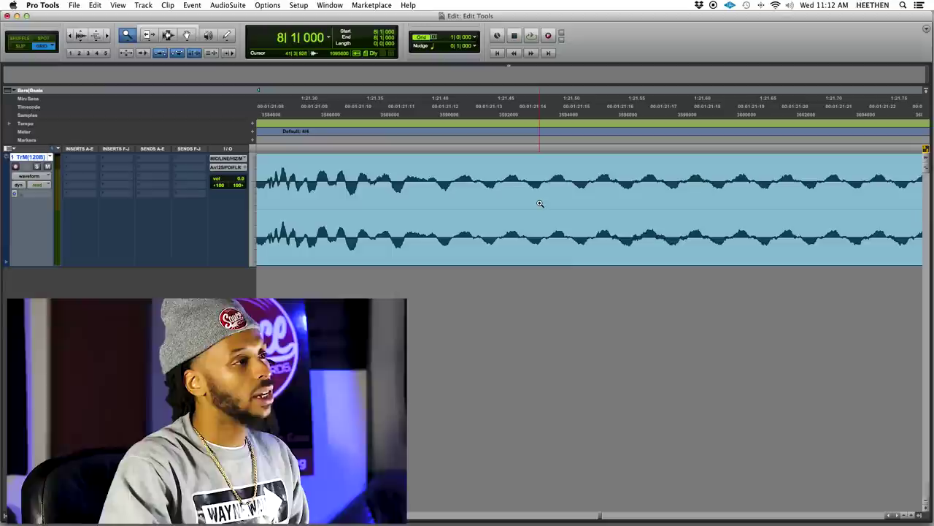
{"action": "left_click_drag", "start_coordinate": [442, 191], "coordinate": [517, 205]}
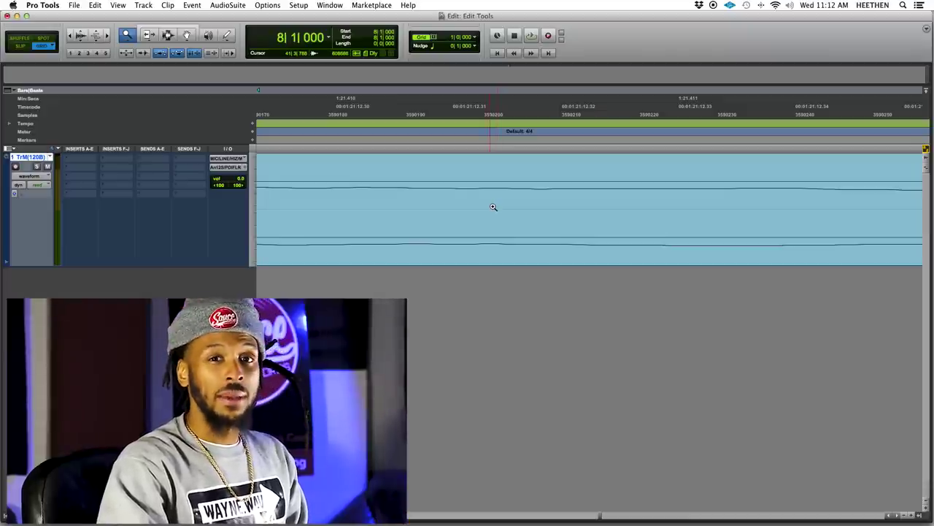
{"action": "left_click", "coordinate": [493, 207], "text": "alt"}
{"action": "left_click", "coordinate": [493, 206], "text": "alt"}
{"action": "left_click", "coordinate": [494, 206], "text": "alt"}
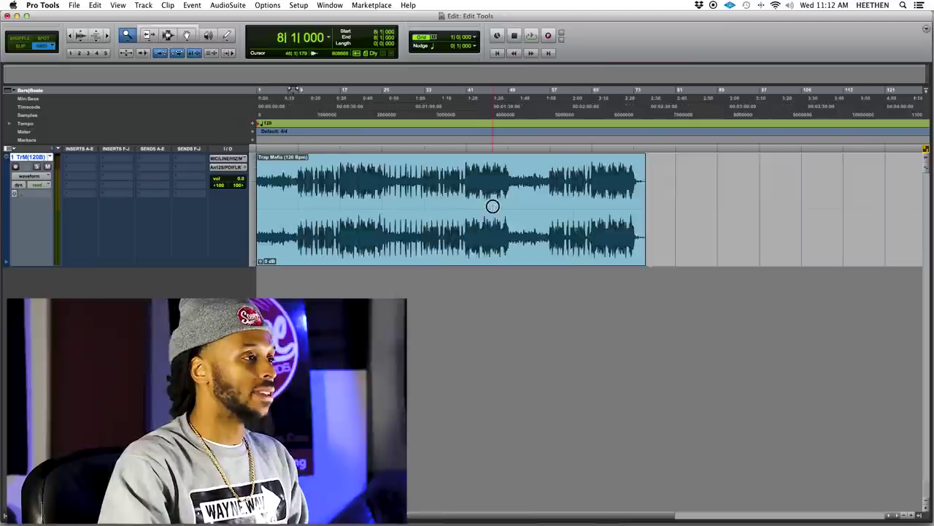
{"action": "left_click", "coordinate": [494, 207], "text": "alt"}
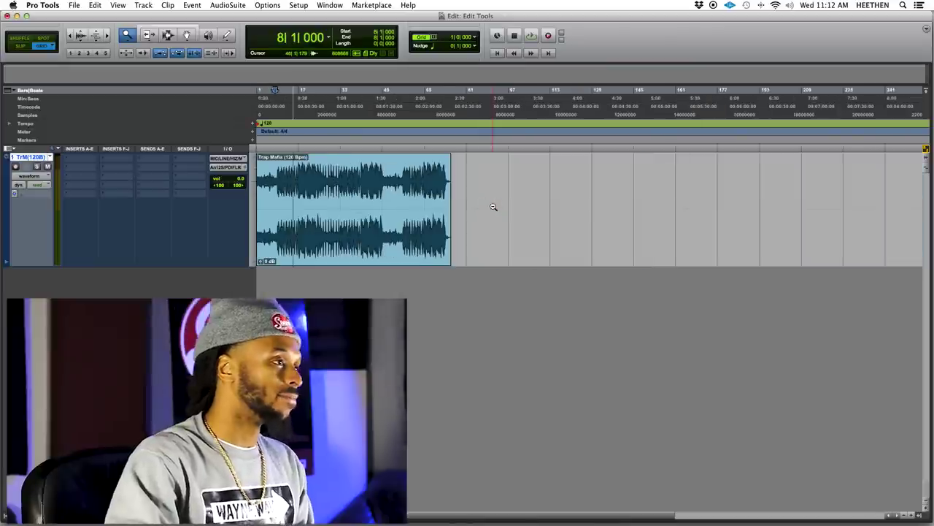
Zoom in to sample level near the start of the clip, and fit the entire session in the Edit window
{"action": "left_click", "coordinate": [407, 199]}
{"action": "left_click", "coordinate": [408, 198]}
{"action": "left_click", "coordinate": [407, 198]}
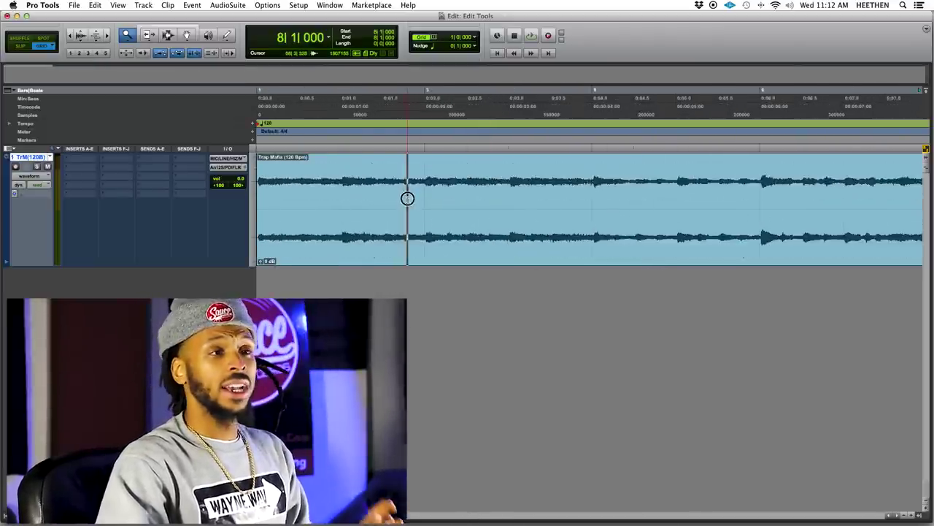
{"action": "left_click", "coordinate": [407, 198]}
{"action": "left_click", "coordinate": [410, 199]}
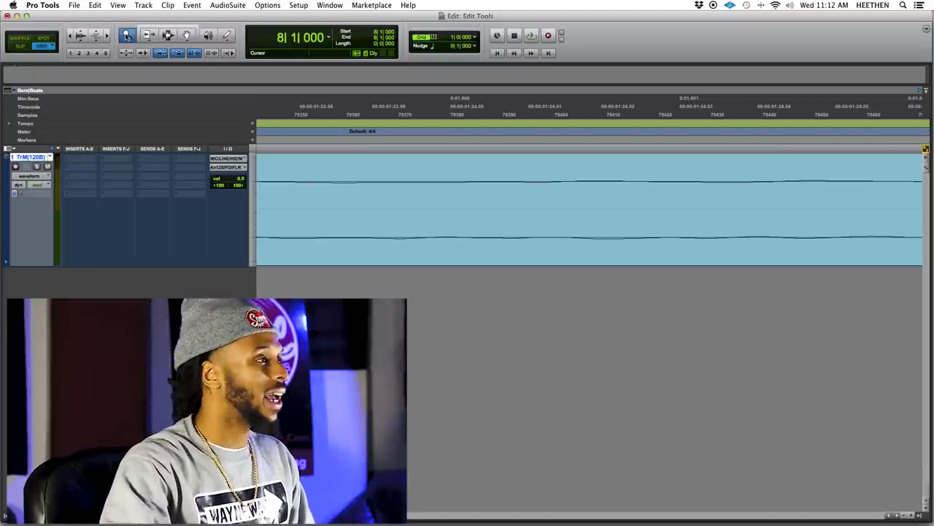
{"action": "double_click", "coordinate": [126, 35]}
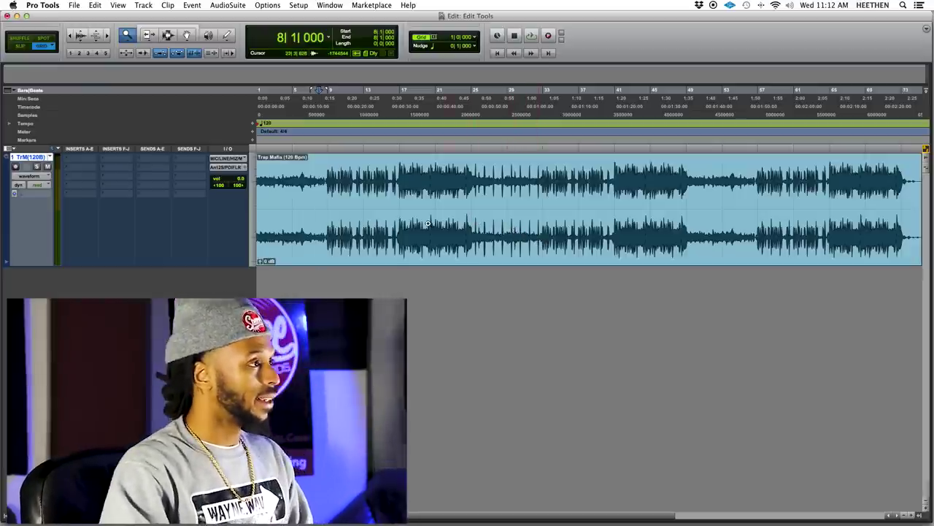
Hide the Sends F-J, Sends A-E, Inserts F-J and Inserts A-E columns in the Edit window
{"action": "left_click", "coordinate": [188, 151]}
{"action": "left_click", "coordinate": [149, 148]}
{"action": "left_click", "coordinate": [115, 149]}
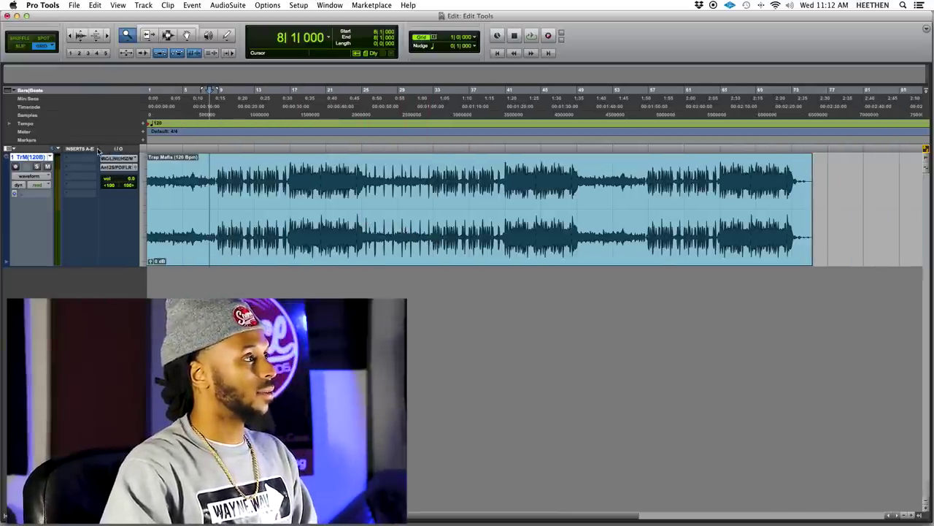
{"action": "left_click", "coordinate": [80, 149]}
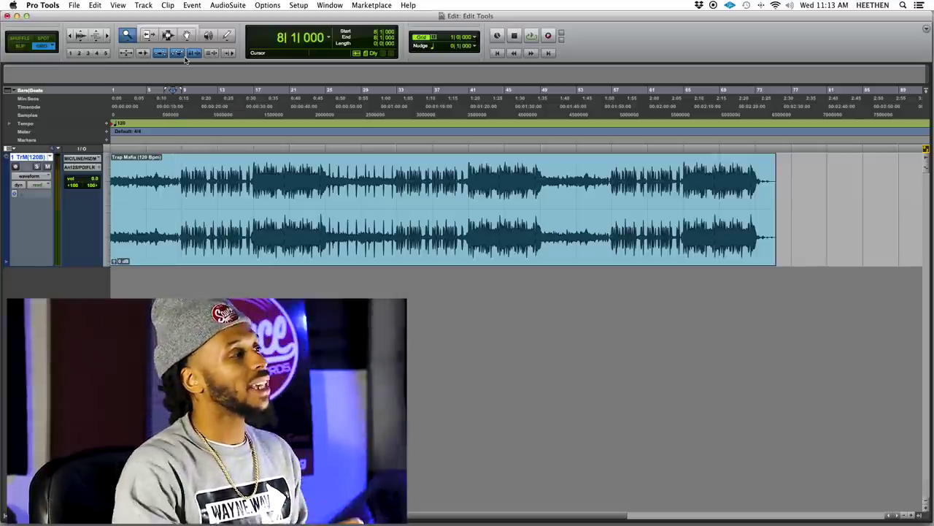
Zoom the timeline repeatedly in and out horizontally around the edit cursor at bar 8, ending with the whole clip in view
{"action": "left_click", "coordinate": [285, 194]}
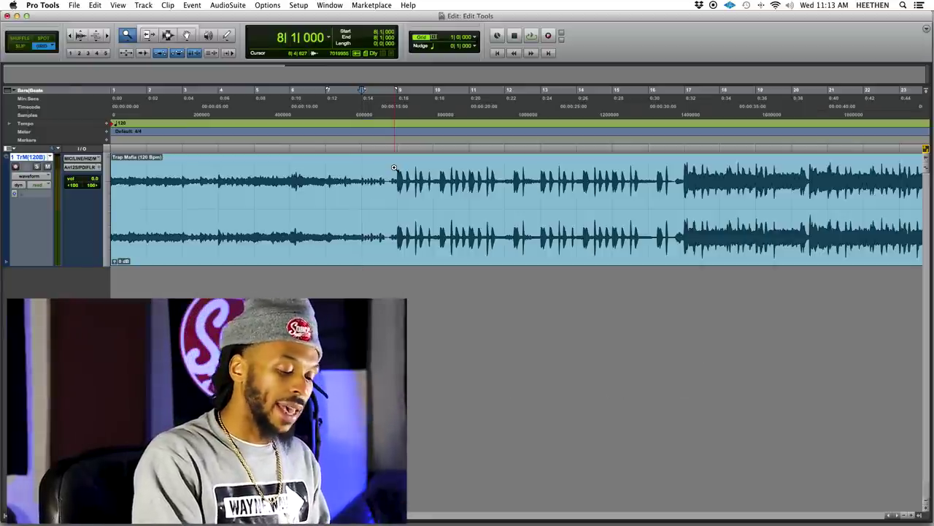
{"action": "key", "text": "super+bracketright"}
{"action": "key", "text": "super+bracketright"}
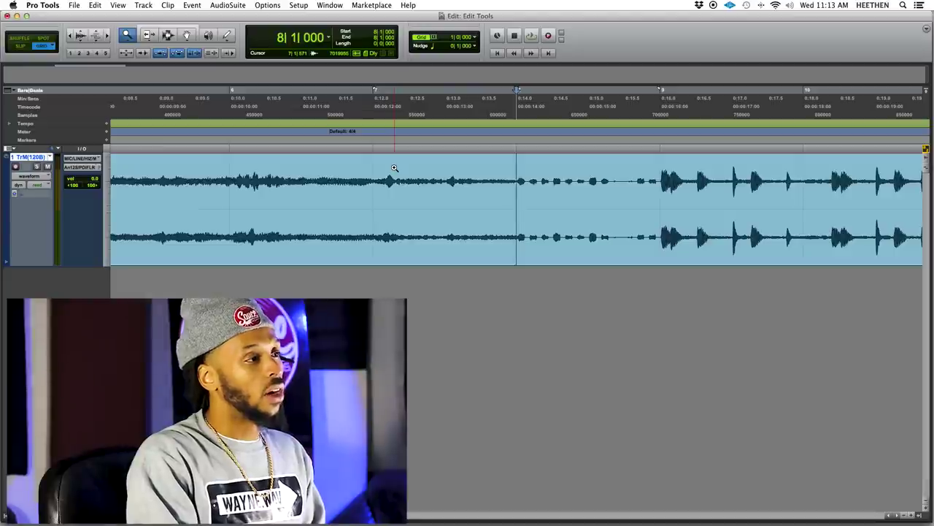
{"action": "key", "text": "super+bracketleft"}
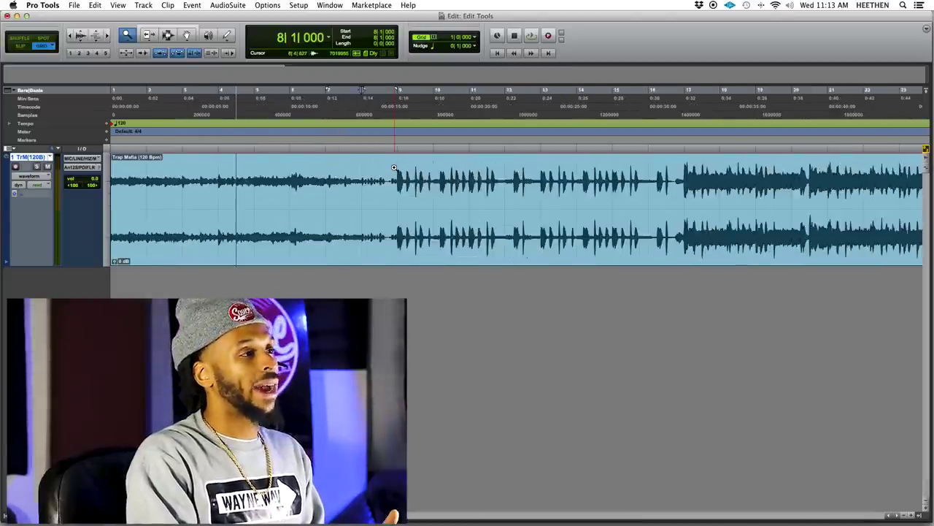
{"action": "key", "text": "super+bracketright"}
{"action": "key", "text": "super+bracketleft"}
{"action": "key", "text": "super+bracketleft"}
{"action": "key", "text": "super+bracketleft"}
{"action": "key", "text": "super+bracketleft"}
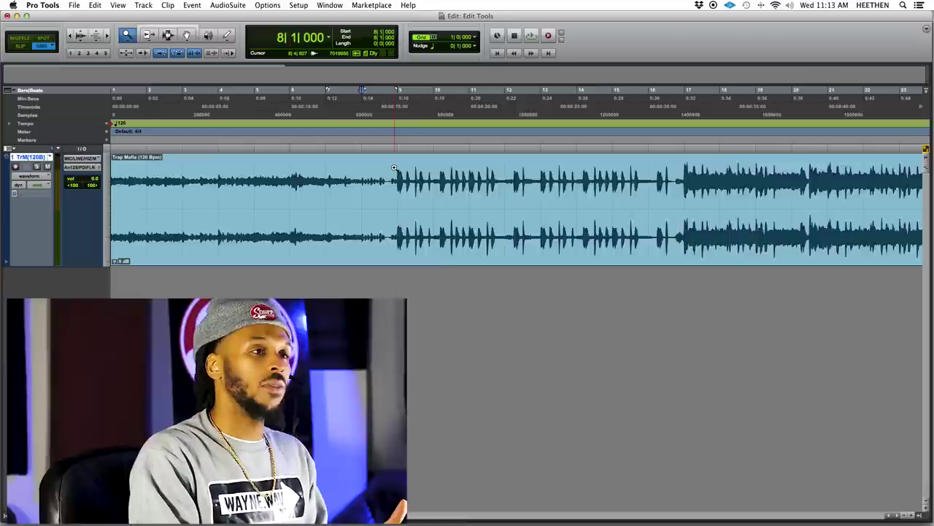
{"action": "key", "text": "super+bracketleft"}
{"action": "key", "text": "super+bracketleft"}
{"action": "key", "text": "super+bracketleft"}
{"action": "key", "text": "super+bracketleft"}
{"action": "key", "text": "super+bracketright"}
{"action": "key", "text": "super+bracketright"}
{"action": "key", "text": "super+bracketright"}
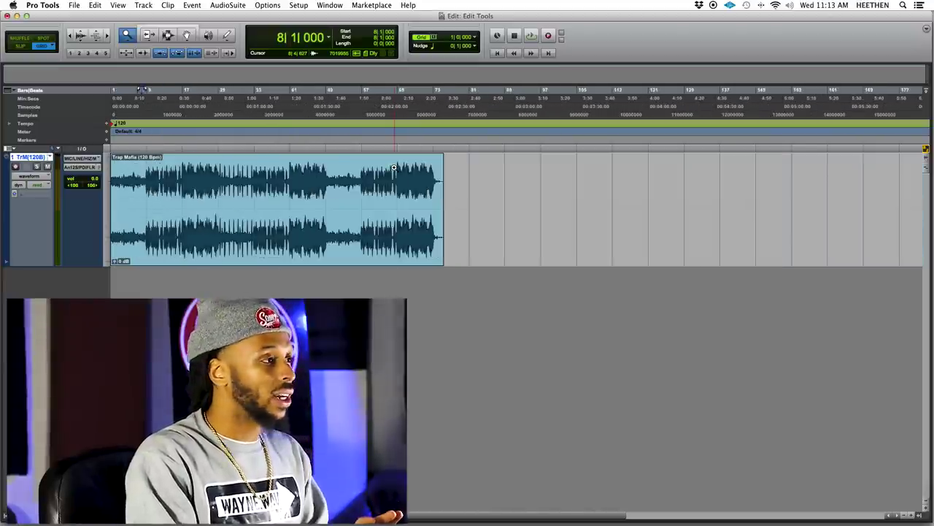
{"action": "key", "text": "super+bracketright"}
{"action": "key", "text": "super+bracketright"}
{"action": "key", "text": "super+bracketright"}
{"action": "key", "text": "super+bracketleft"}
{"action": "key", "text": "super+bracketleft"}
{"action": "key", "text": "super+bracketleft"}
{"action": "key", "text": "super+bracketleft"}
{"action": "key", "text": "super+bracketright"}
{"action": "key", "text": "super+bracketright"}
{"action": "key", "text": "super+bracketright"}
{"action": "key", "text": "super+bracketleft"}
{"action": "key", "text": "super+bracketleft"}
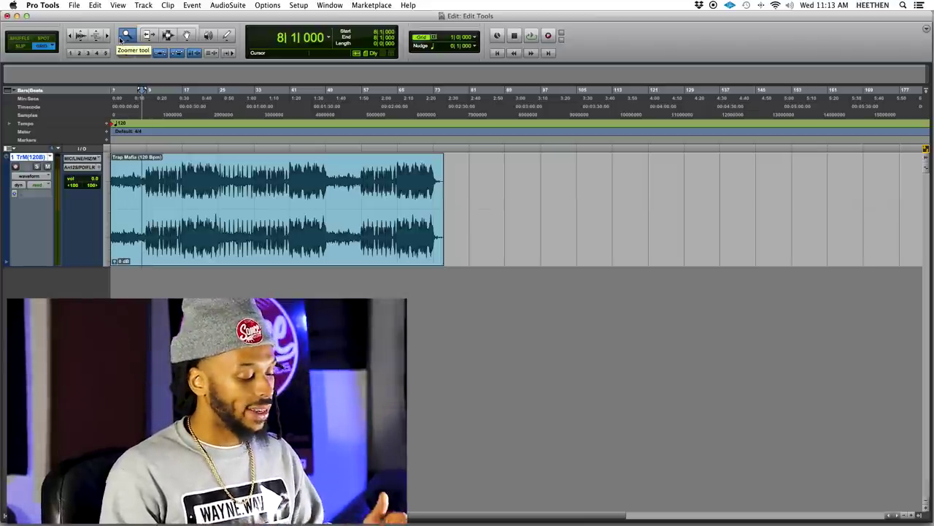
Zoom in horizontally on about bars 6 to 10, and zoom out again to show the full clip
{"action": "key", "text": "super+bracketright"}
{"action": "key", "text": "super+bracketright"}
{"action": "key", "text": "super+bracketright"}
{"action": "key", "text": "super+bracketright"}
{"action": "key", "text": "super+bracketright"}
{"action": "key", "text": "super+bracketright"}
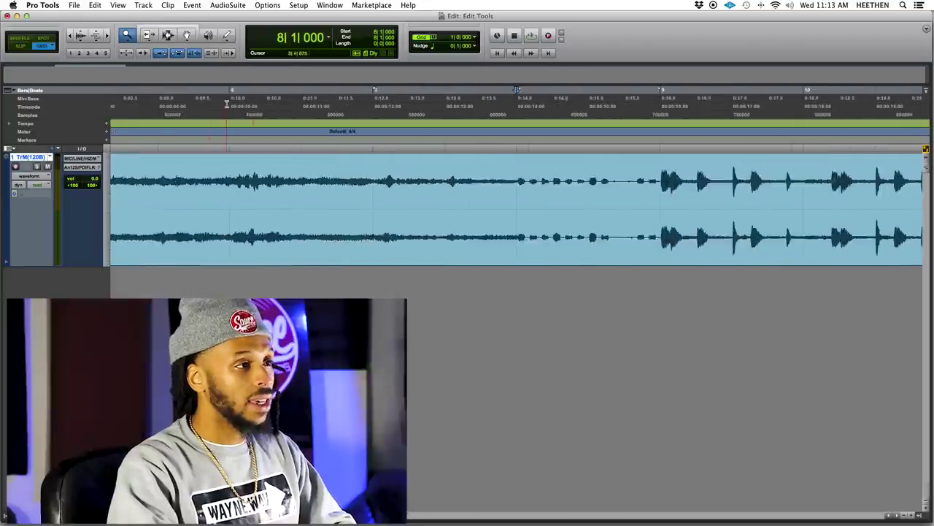
{"action": "key", "text": "super+bracketleft"}
{"action": "key", "text": "super+bracketleft"}
{"action": "key", "text": "super+bracketleft"}
{"action": "key", "text": "super+bracketleft"}
{"action": "key", "text": "super+bracketleft"}
{"action": "key", "text": "super+bracketleft"}
{"action": "key", "text": "super+bracketleft"}
{"action": "key", "text": "super+bracketleft"}
{"action": "key", "text": "super+bracketleft"}
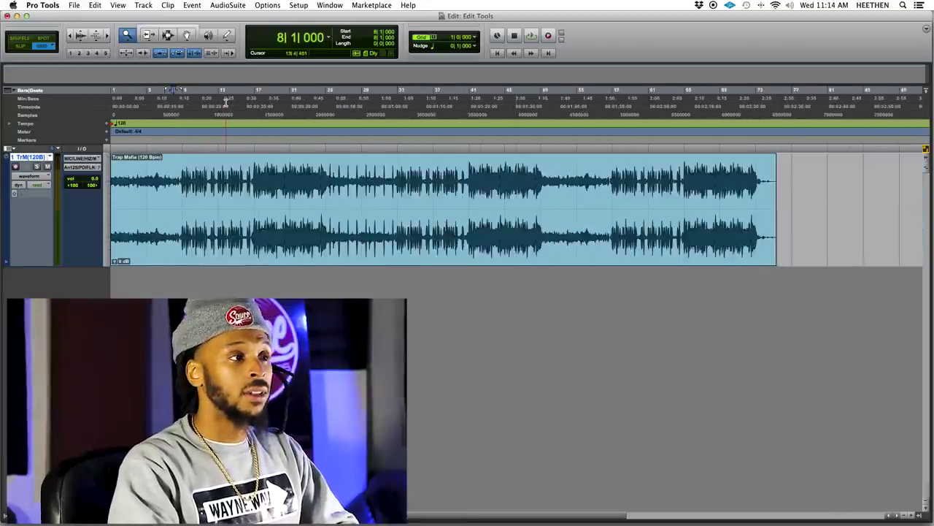
Adjust the horizontal zoom until the clip fills most of the timeline, with the ruler showing up to about bar 89
{"action": "key", "text": "super+bracketright"}
{"action": "key", "text": "super+bracketright"}
{"action": "key", "text": "super+bracketright"}
{"action": "key", "text": "super+bracketleft"}
{"action": "key", "text": "super+bracketleft"}
{"action": "key", "text": "super+bracketleft"}
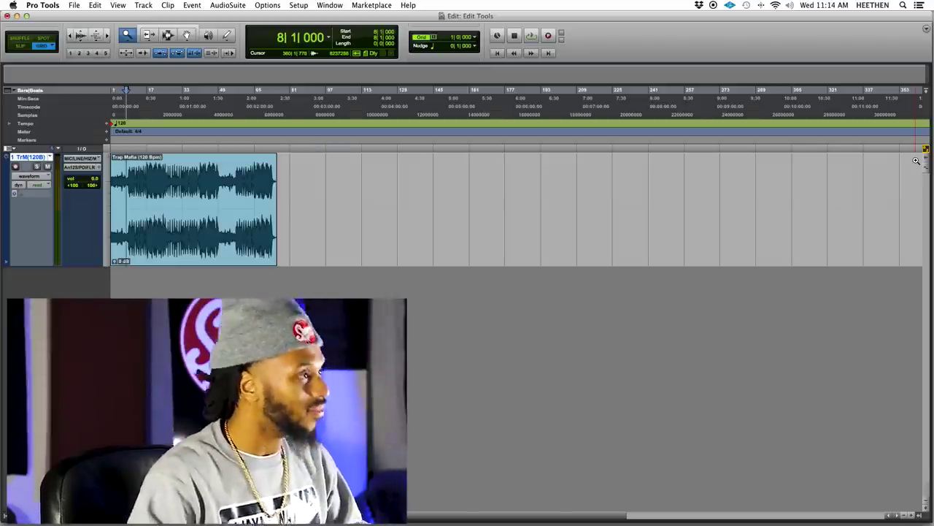
{"action": "key", "text": "super+bracketright"}
{"action": "key", "text": "super+bracketright"}
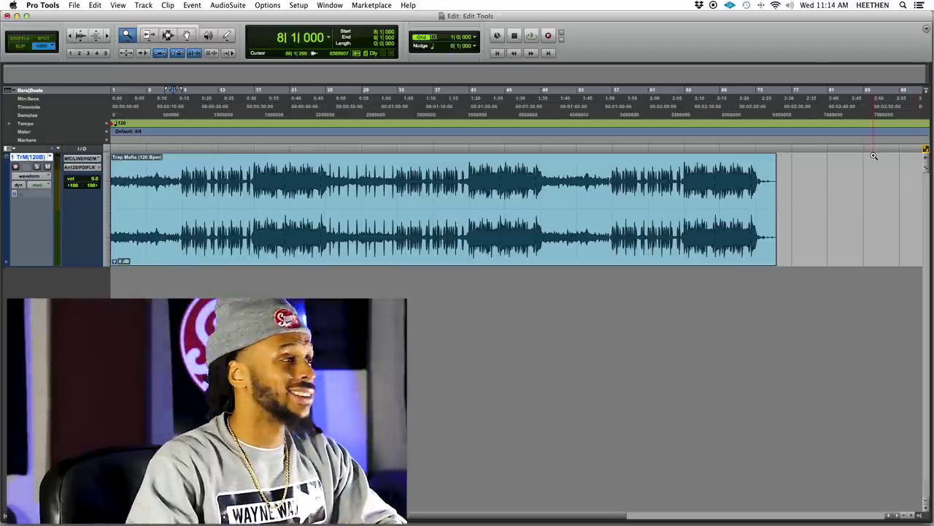
Trim the start of the clip to bar 9 with the Trim tool, and extend it back to bar 1
{"action": "left_click", "coordinate": [146, 37]}
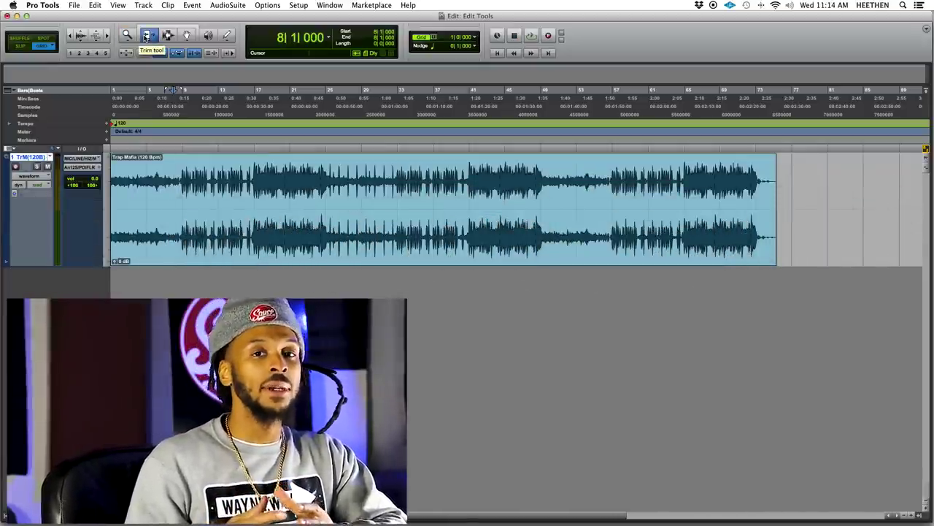
{"action": "double_click", "coordinate": [122, 195]}
{"action": "left_click_drag", "start_coordinate": [122, 194], "coordinate": [172, 196]}
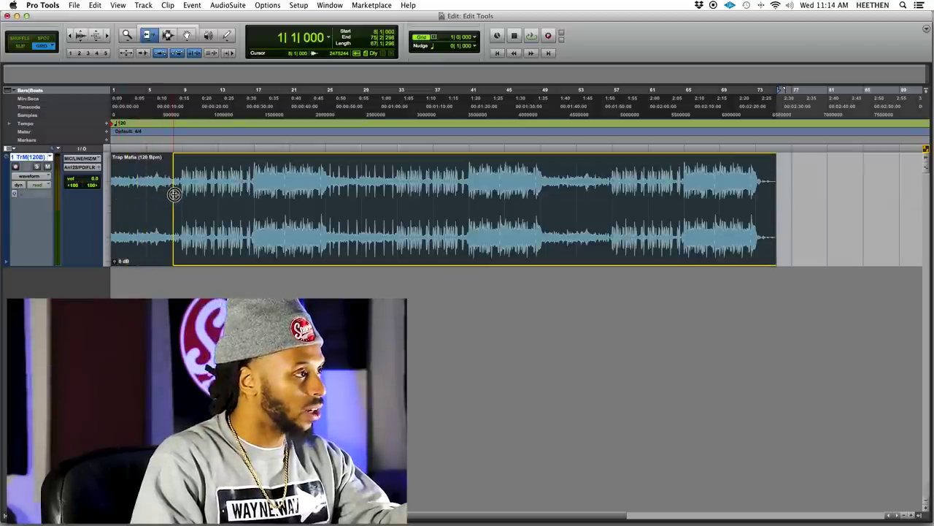
{"action": "key", "text": "super+t"}
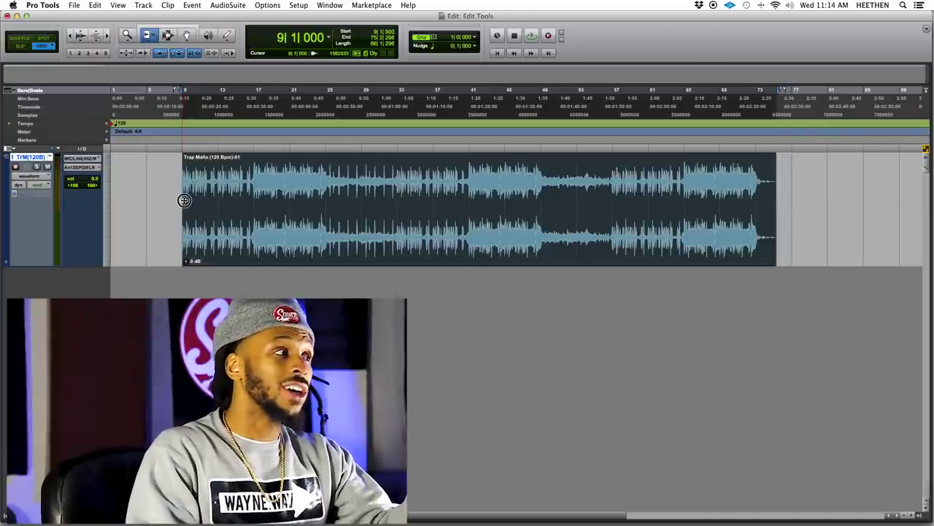
{"action": "left_click_drag", "start_coordinate": [179, 200], "coordinate": [111, 201]}
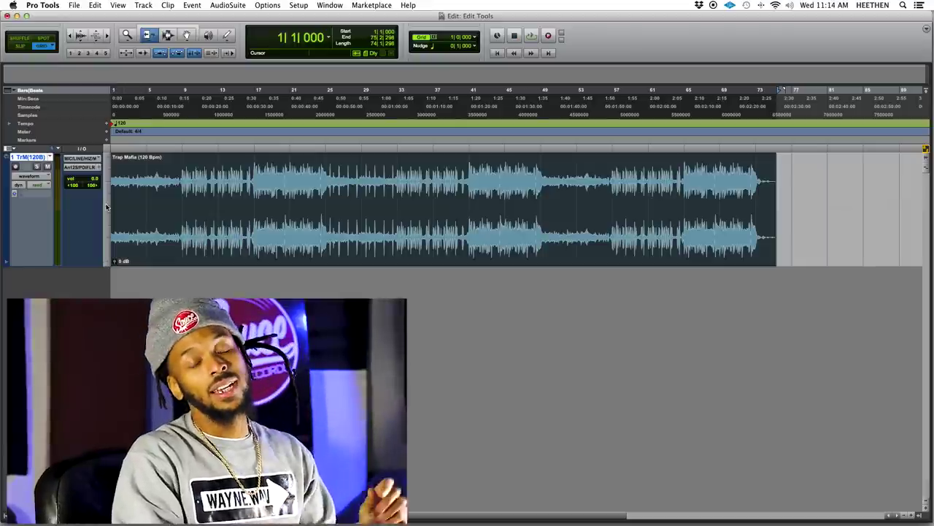
Trim the end of the clip back to about bar 57, and extend it out again to bar 73
{"action": "left_click_drag", "start_coordinate": [752, 201], "coordinate": [612, 210]}
{"action": "mouse_move", "coordinate": [119, 214]}
{"action": "left_mouse_down"}
{"action": "mouse_move", "coordinate": [327, 214]}
{"action": "mouse_move", "coordinate": [106, 211]}
{"action": "left_mouse_up"}
{"action": "left_click_drag", "start_coordinate": [607, 207], "coordinate": [753, 207]}
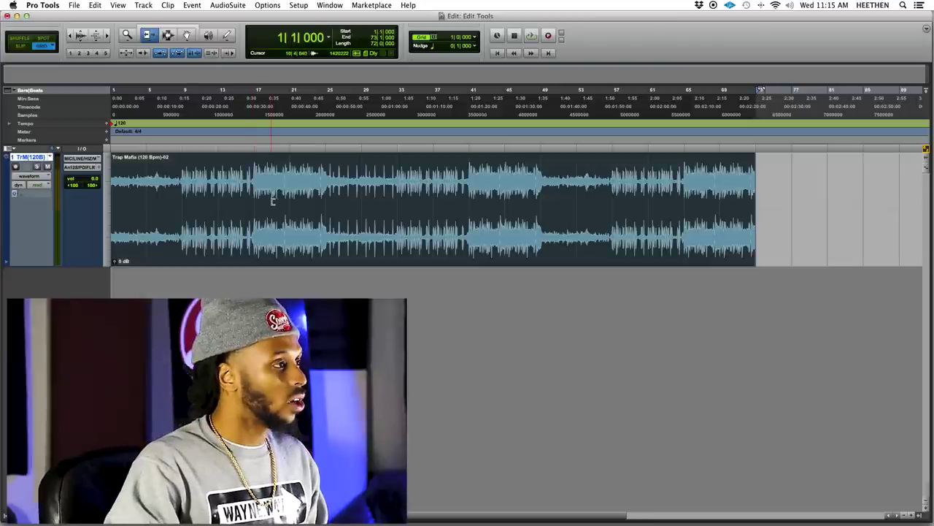
Trim the end of the clip to bar 13, and extend it back out to the clip's full original length
{"action": "left_click", "coordinate": [216, 194]}
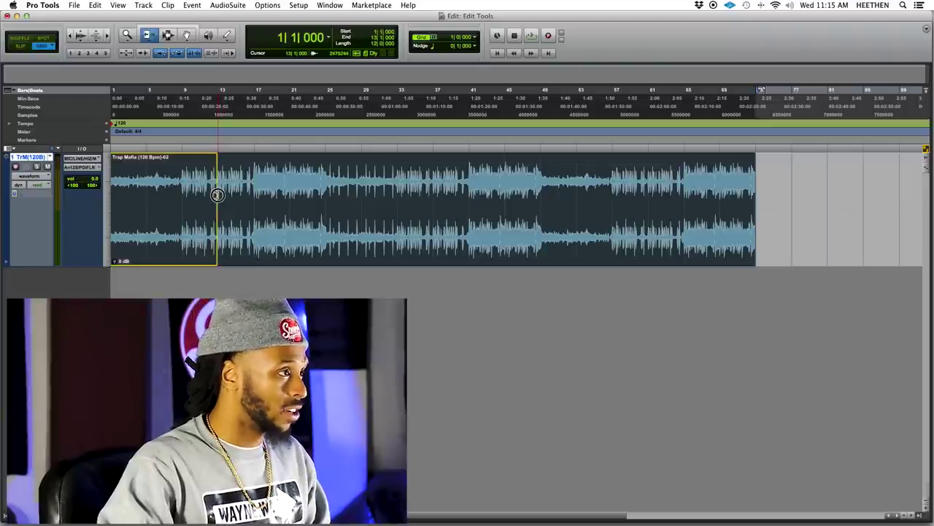
{"action": "left_click_drag", "start_coordinate": [217, 194], "coordinate": [218, 194]}
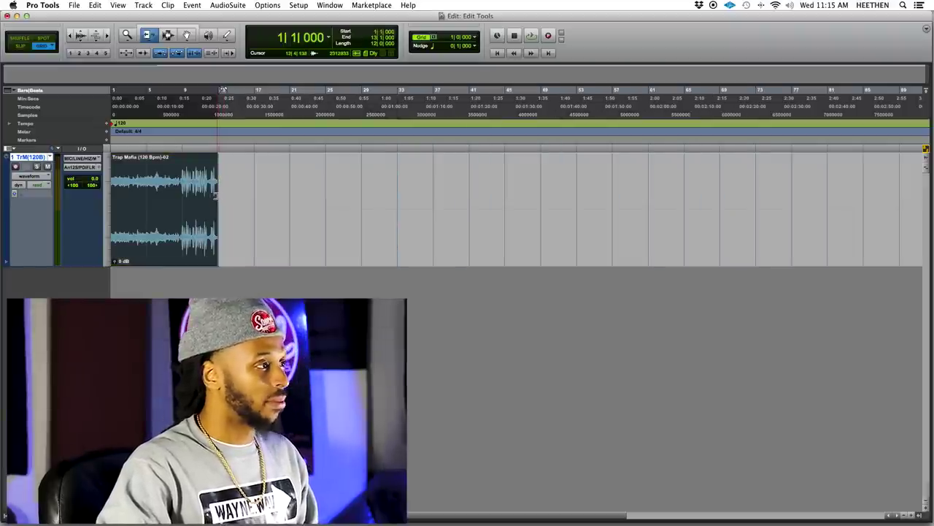
{"action": "left_click_drag", "start_coordinate": [216, 195], "coordinate": [822, 211]}
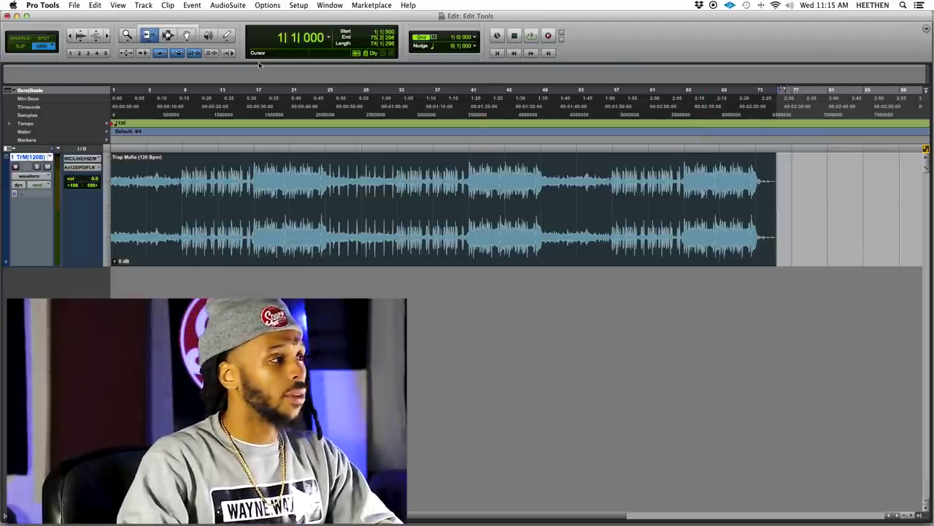
Select the range from bar 20 to bar 23 in the clip with the Selector tool
{"action": "left_click", "coordinate": [168, 36]}
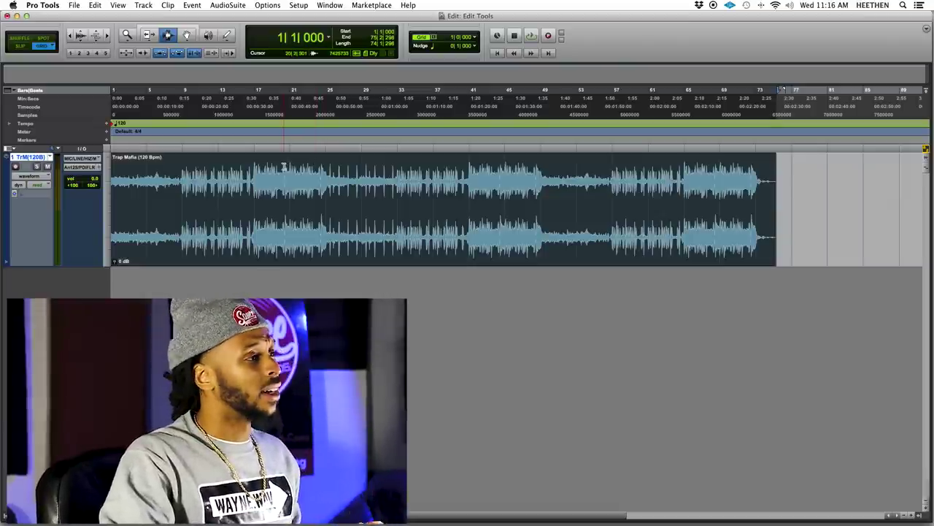
{"action": "left_click_drag", "start_coordinate": [283, 165], "coordinate": [303, 166]}
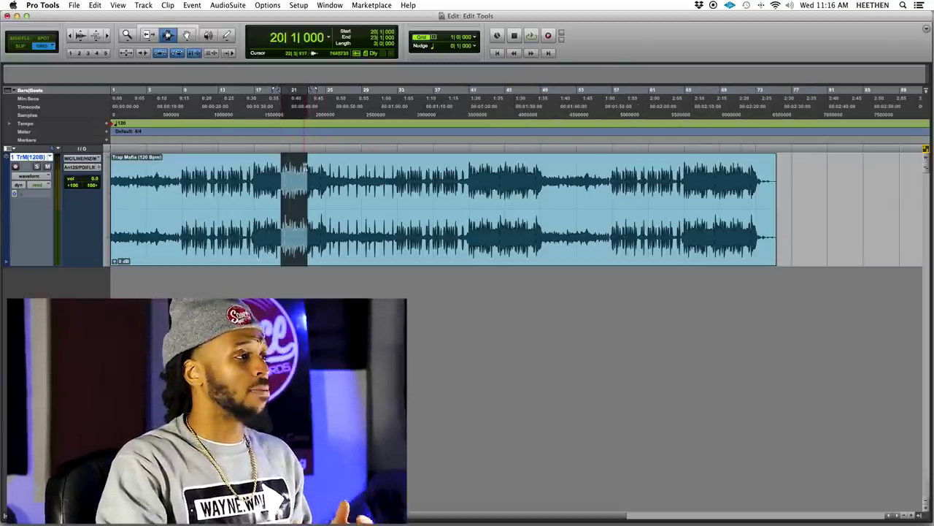
Select a series of different ranges along the clip with the Selector tool, and place the edit cursor at bar 37
{"action": "left_click", "coordinate": [314, 167]}
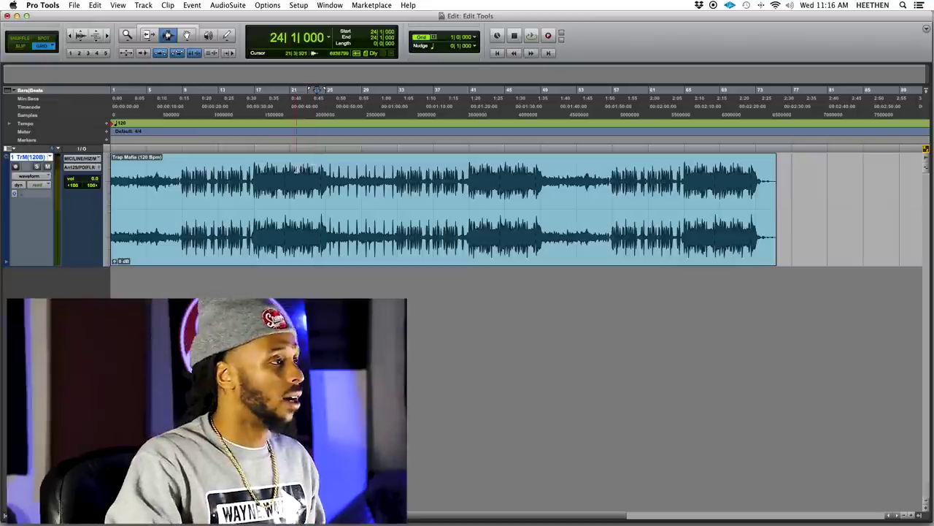
{"action": "left_click_drag", "start_coordinate": [255, 166], "coordinate": [316, 166]}
{"action": "left_click_drag", "start_coordinate": [872, 164], "coordinate": [819, 165]}
{"action": "left_click_drag", "start_coordinate": [379, 168], "coordinate": [488, 166]}
{"action": "left_click_drag", "start_coordinate": [541, 167], "coordinate": [442, 167]}
{"action": "left_click_drag", "start_coordinate": [367, 167], "coordinate": [433, 168]}
{"action": "left_click", "coordinate": [433, 167]}
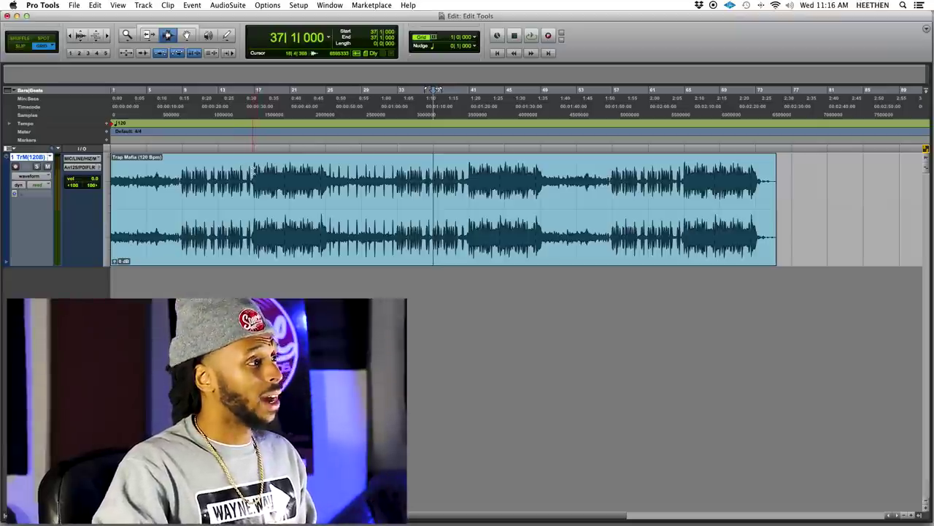
Select from bar 17 to bar 67, and extend the selection's end to bar 73 and its start back to bar 12
{"action": "left_click", "coordinate": [254, 168]}
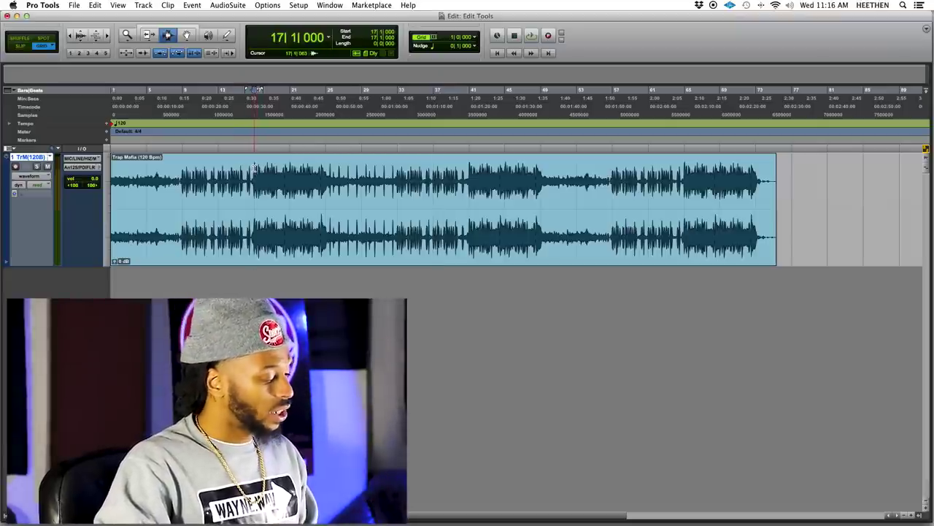
{"action": "left_click", "coordinate": [698, 168], "text": "shift"}
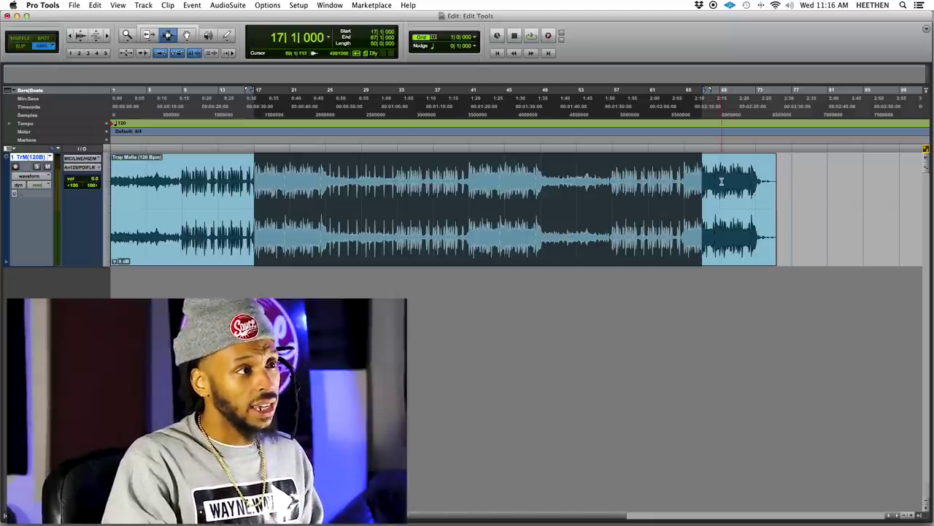
{"action": "left_click_drag", "start_coordinate": [721, 182], "coordinate": [755, 178]}
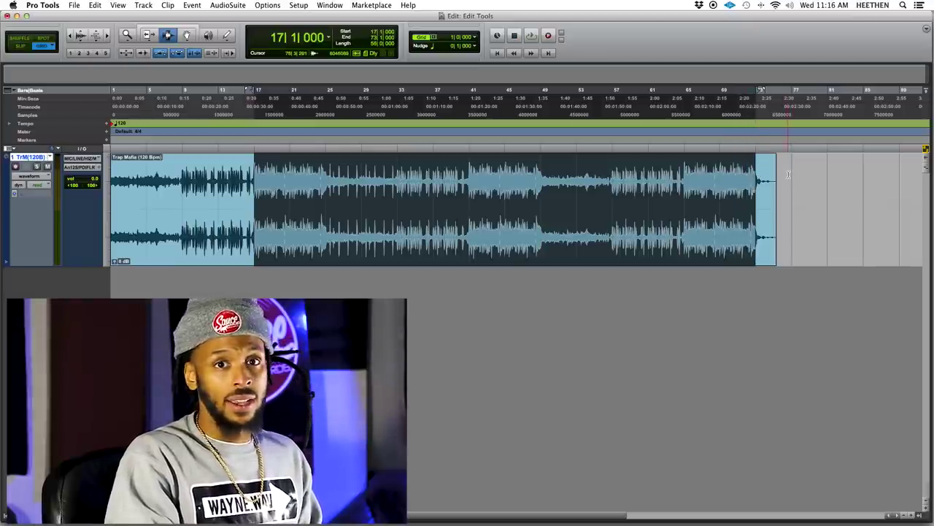
{"action": "left_click", "coordinate": [210, 181], "text": "shift"}
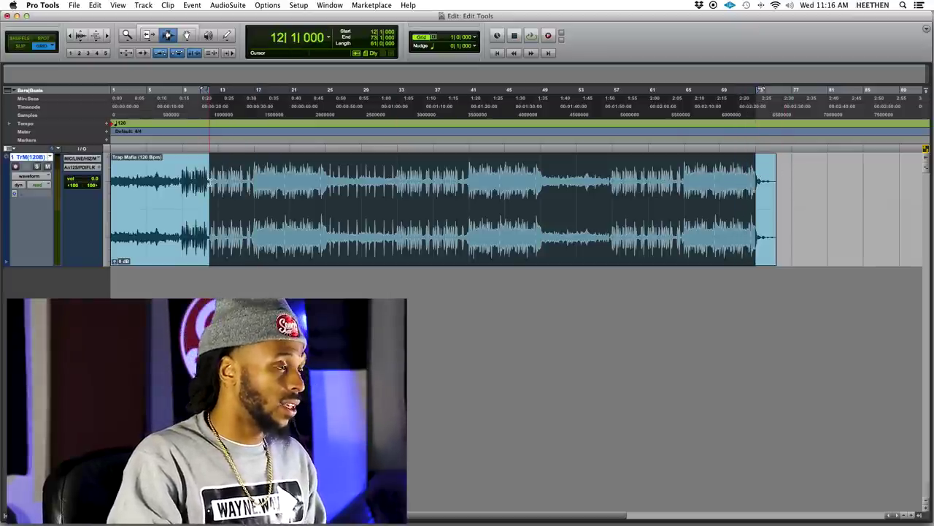
Clear the long selection and place the edit cursor at different points along the clip, including bars 43, 41 and 28
{"action": "left_click_drag", "start_coordinate": [364, 181], "coordinate": [487, 184]}
{"action": "left_click", "coordinate": [488, 185]}
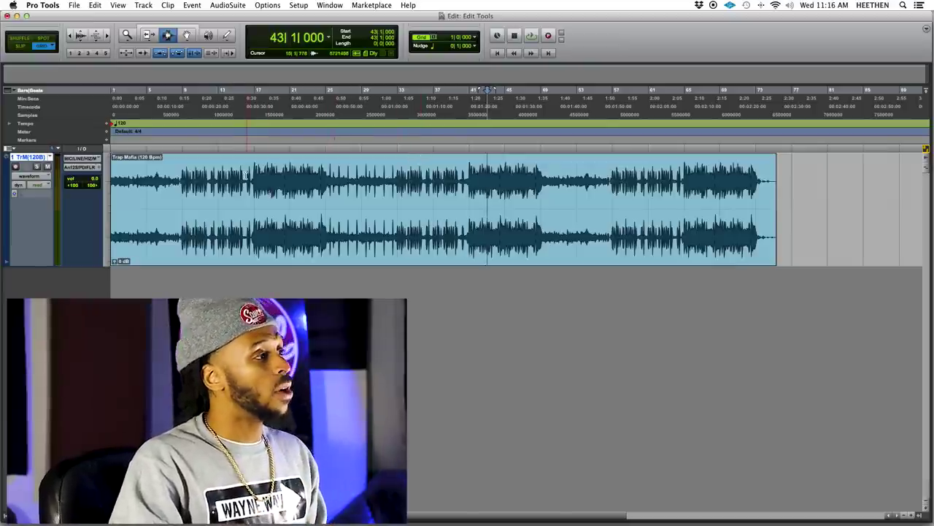
{"action": "left_click", "coordinate": [473, 172]}
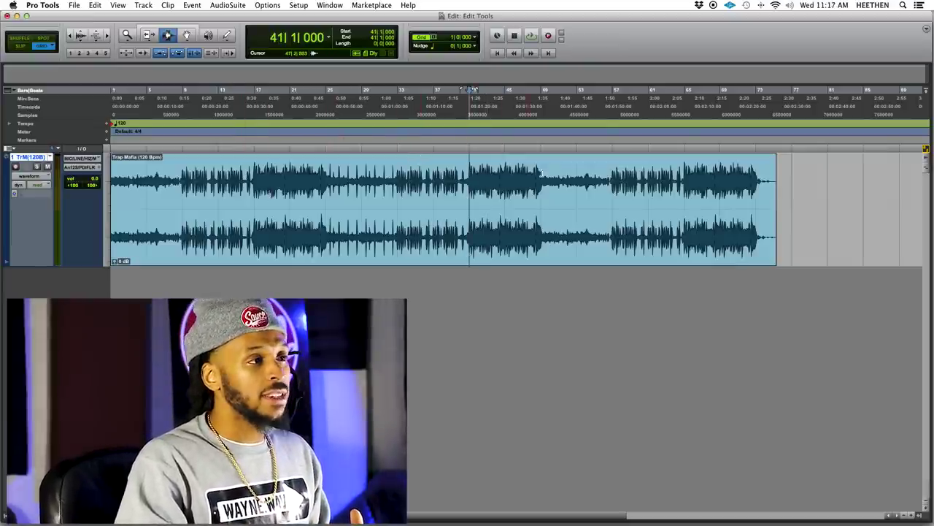
{"action": "left_click", "coordinate": [691, 172]}
{"action": "left_click", "coordinate": [544, 172]}
{"action": "left_click", "coordinate": [353, 172]}
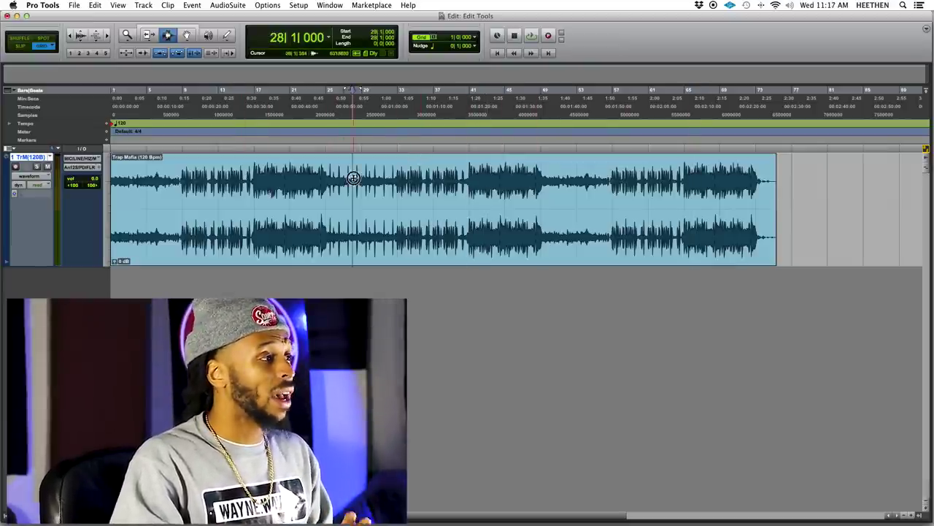
Place the edit cursor at bar 17 and play the clip briefly from there
{"action": "left_click", "coordinate": [265, 178]}
{"action": "left_click", "coordinate": [253, 177]}
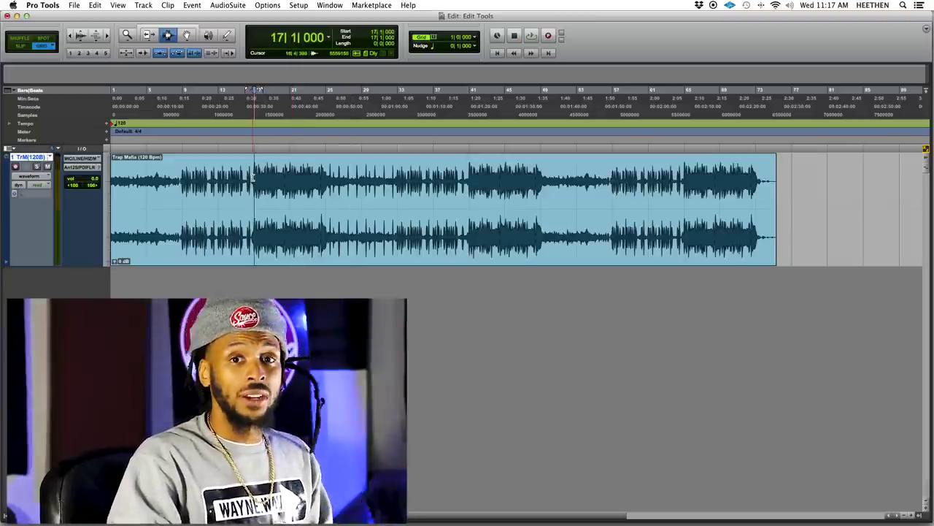
{"action": "key", "text": "space"}
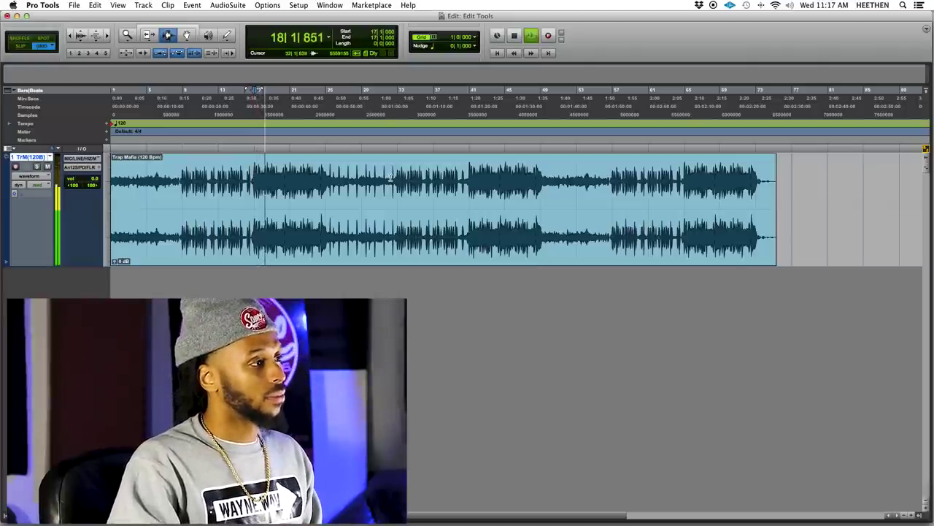
{"action": "key", "text": "space"}
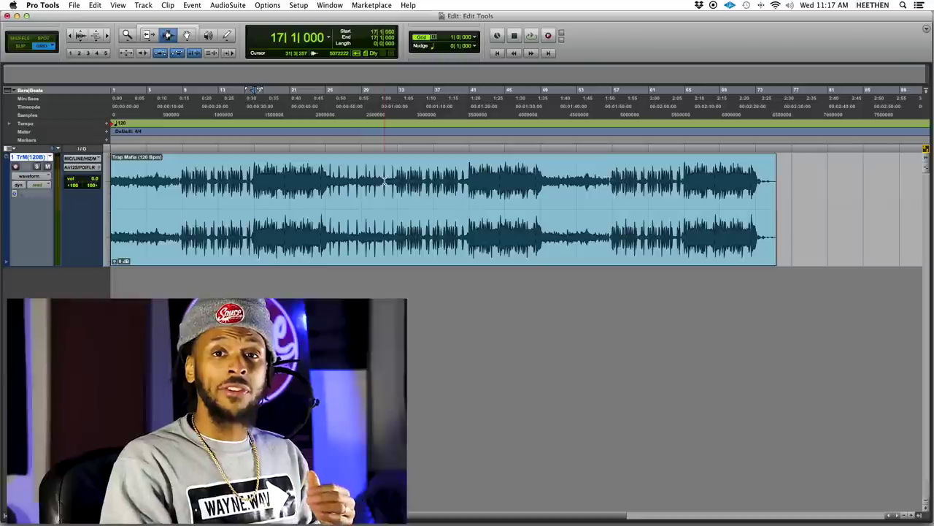
Remove the part of the clip before bar 41 and the part after bar 48, using the edit cursor position
{"action": "left_click", "coordinate": [469, 167]}
{"action": "key", "text": "super+bracketright"}
{"action": "key", "text": "super+bracketright"}
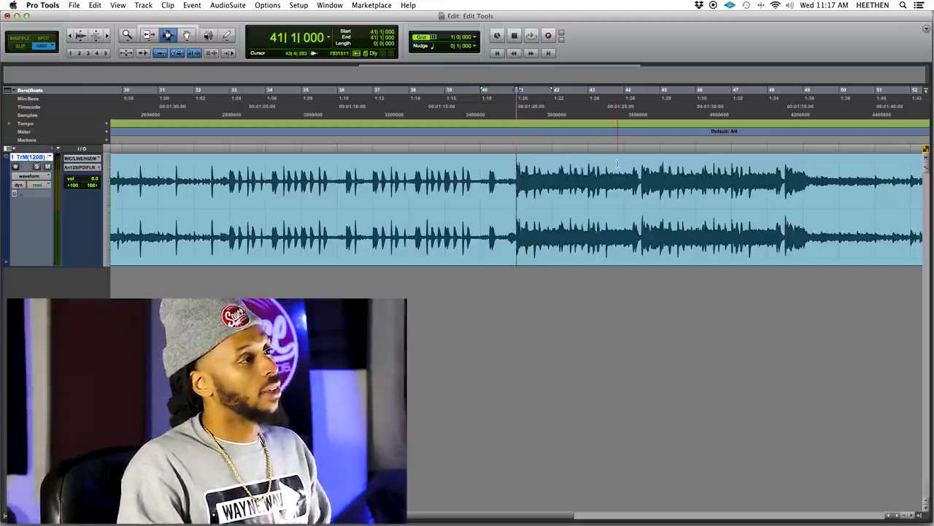
{"action": "key", "text": "Delete"}
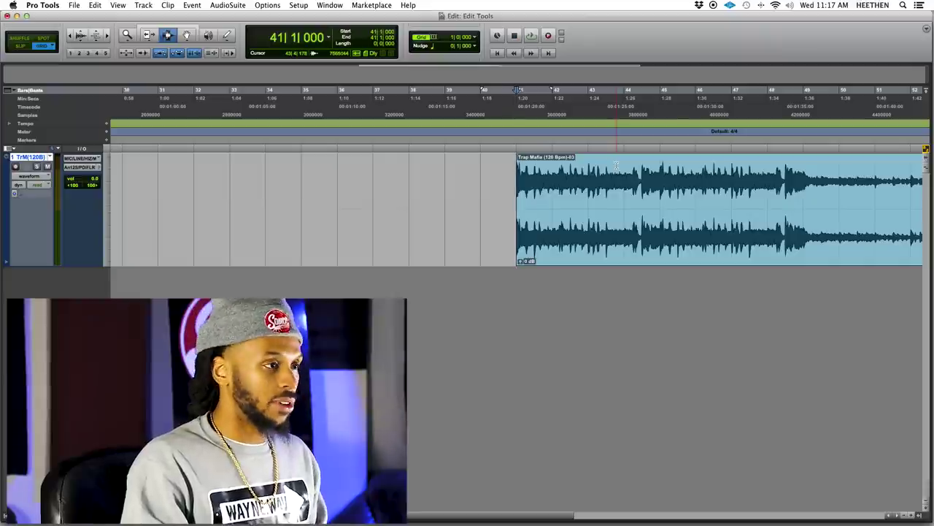
{"action": "left_click", "coordinate": [786, 167]}
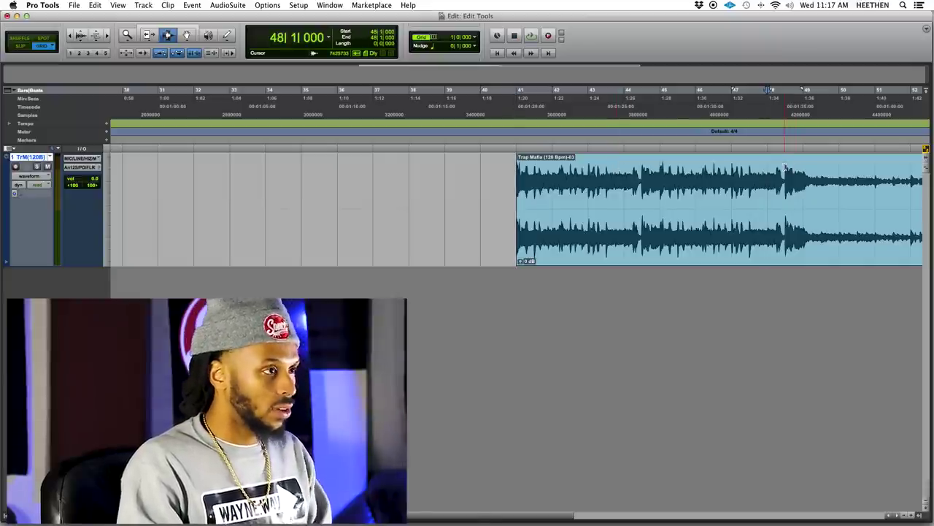
{"action": "key", "text": "Delete"}
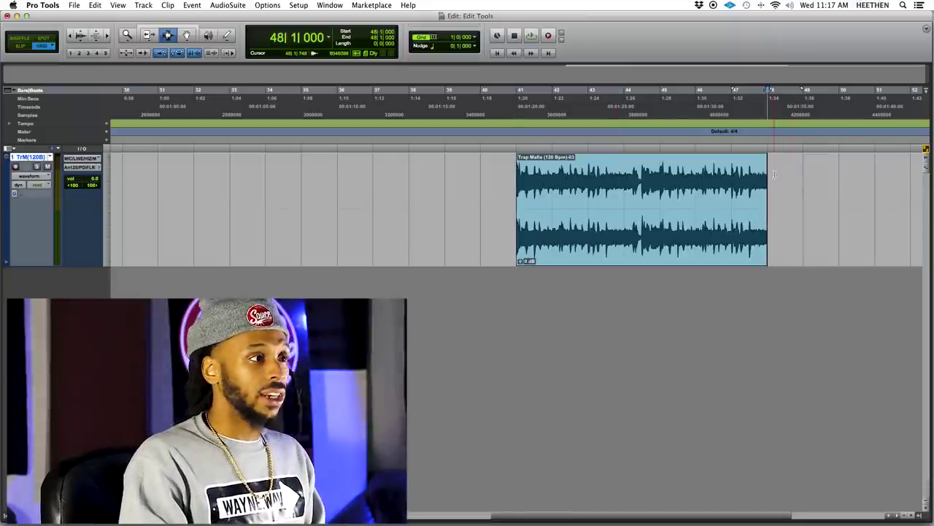
Undo both removals at the start and end of the clip
{"action": "key", "text": "super+z"}
{"action": "key", "text": "super+z"}
{"action": "key", "text": "super+bracketleft"}
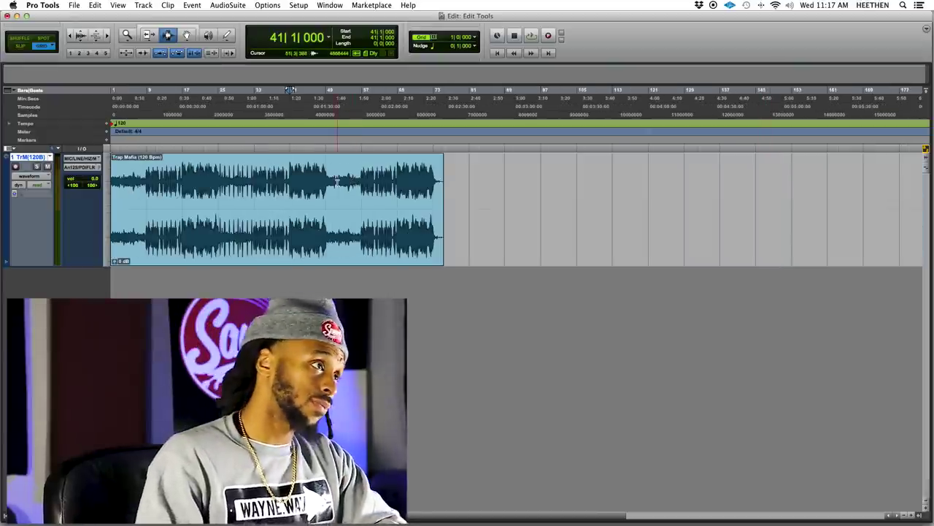
Select the whole clip with the Grabber tool and move it so that it starts at bar 16
{"action": "left_click", "coordinate": [184, 40]}
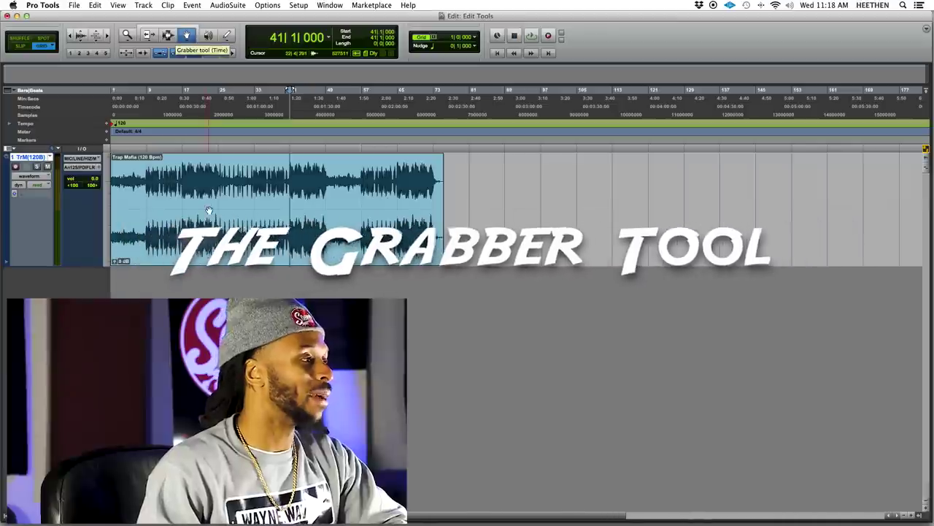
{"action": "left_click", "coordinate": [167, 202]}
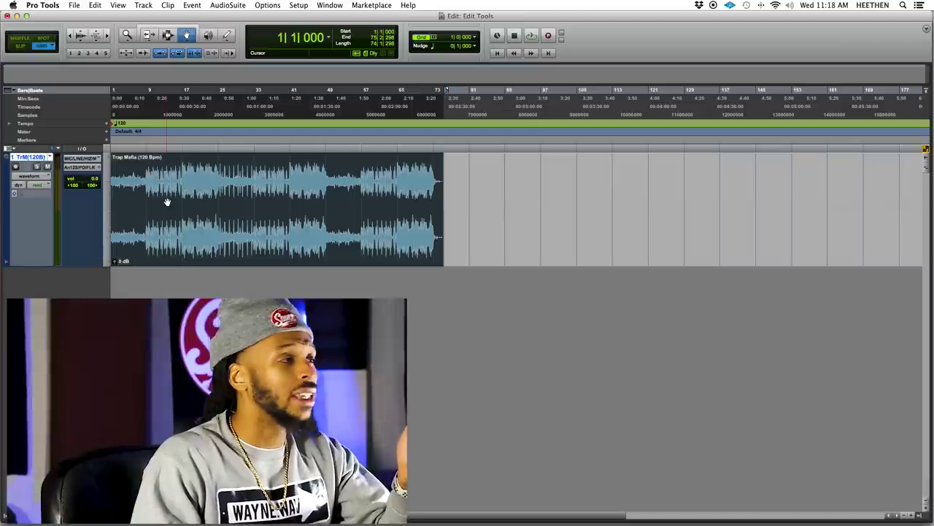
{"action": "left_click_drag", "start_coordinate": [159, 208], "coordinate": [277, 216]}
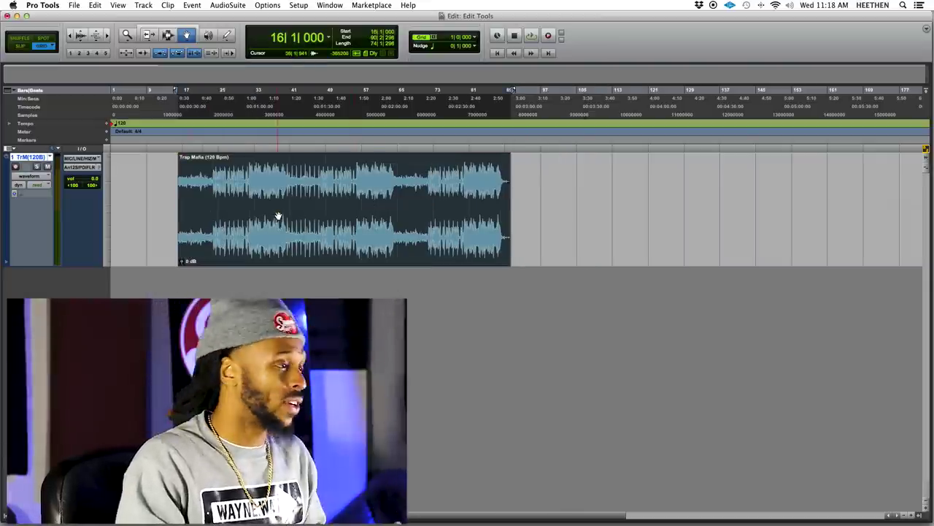
Create one new stereo audio track in samples
{"action": "key", "text": "super+shift+n"}
{"action": "key", "text": "super+Right"}
{"action": "key", "text": "super+Down"}
{"action": "key", "text": "super+Up"}
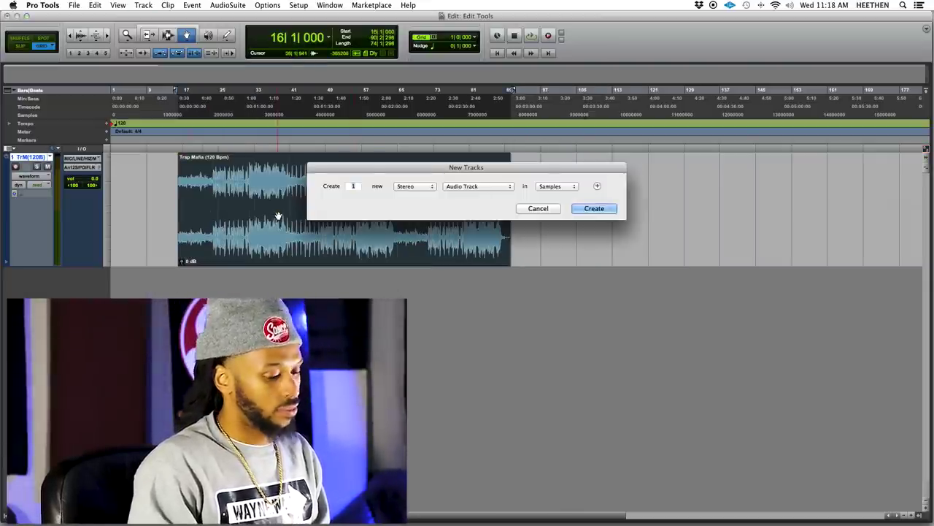
{"action": "key", "text": "Return"}
Move the clip onto the Audio 1 track at bar 69, and back to the first track starting at bar 19
{"action": "left_click_drag", "start_coordinate": [283, 248], "coordinate": [549, 292]}
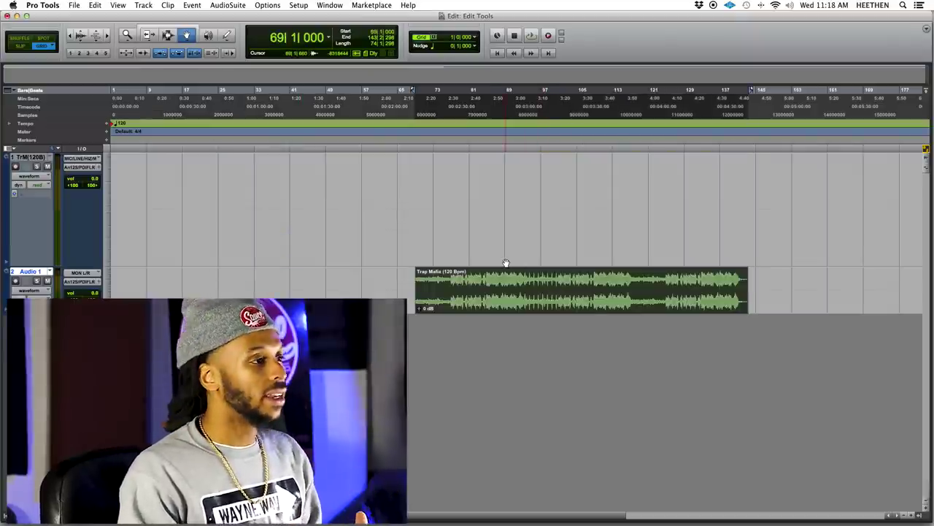
{"action": "left_click_drag", "start_coordinate": [506, 285], "coordinate": [263, 246]}
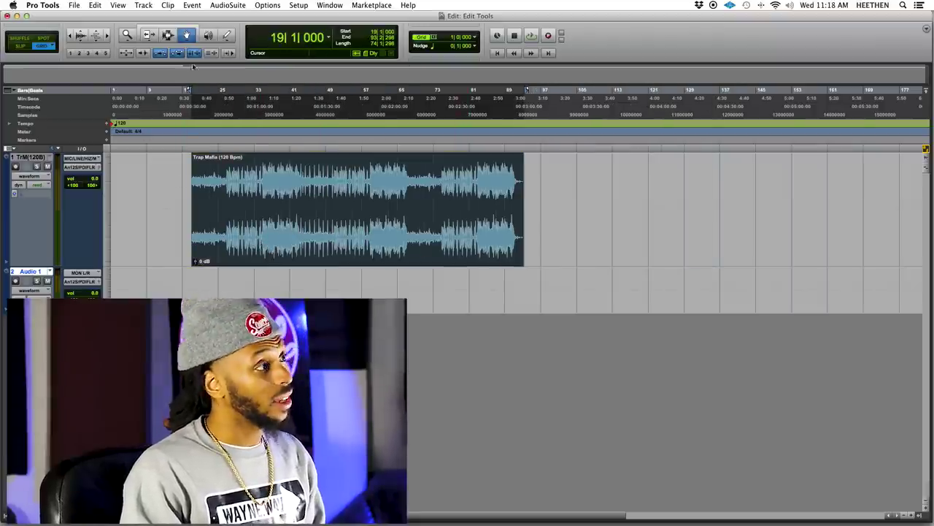
Activate the Scrubber tool and increase the height of the first track
{"action": "left_click", "coordinate": [208, 38]}
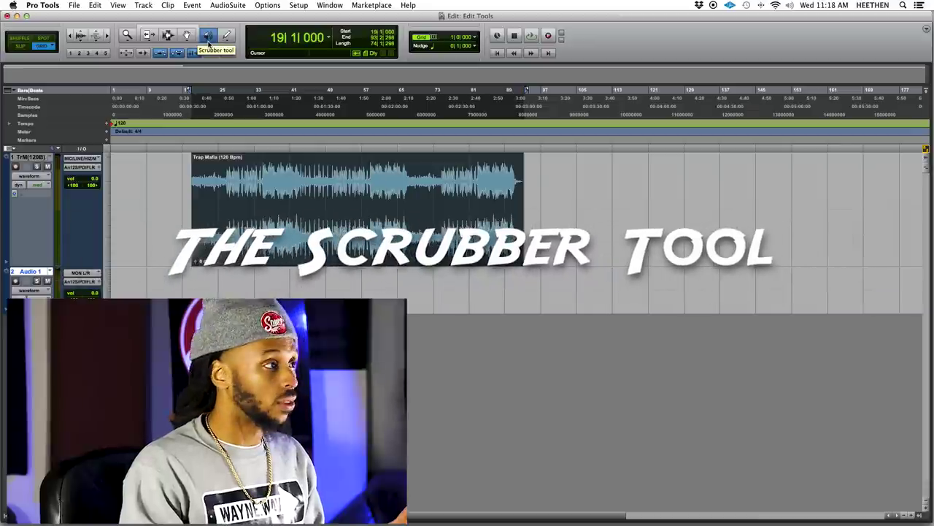
{"action": "left_click_drag", "start_coordinate": [76, 267], "coordinate": [73, 316]}
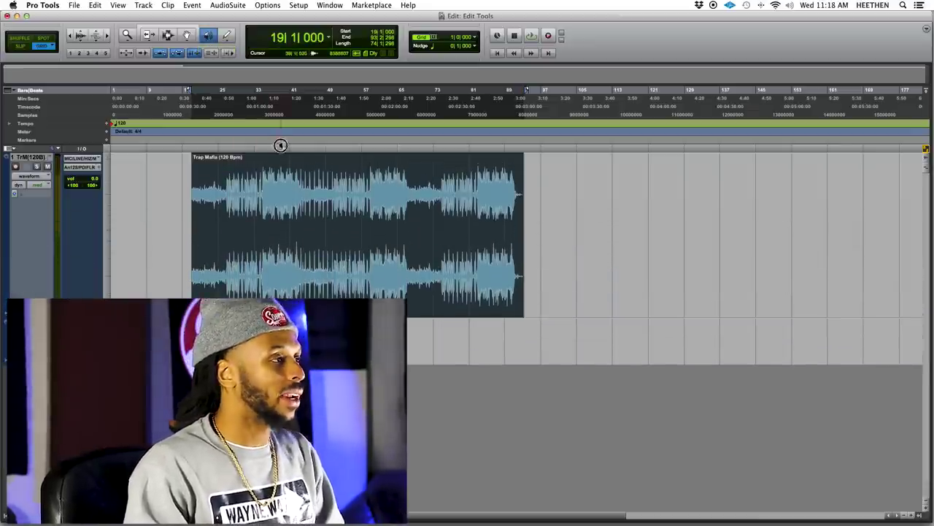
Place the edit cursor at bar 27 and scrub the clip's audio back and forth around that point
{"action": "left_click", "coordinate": [281, 145]}
{"action": "key", "text": "super+bracketleft"}
{"action": "left_click", "coordinate": [348, 152]}
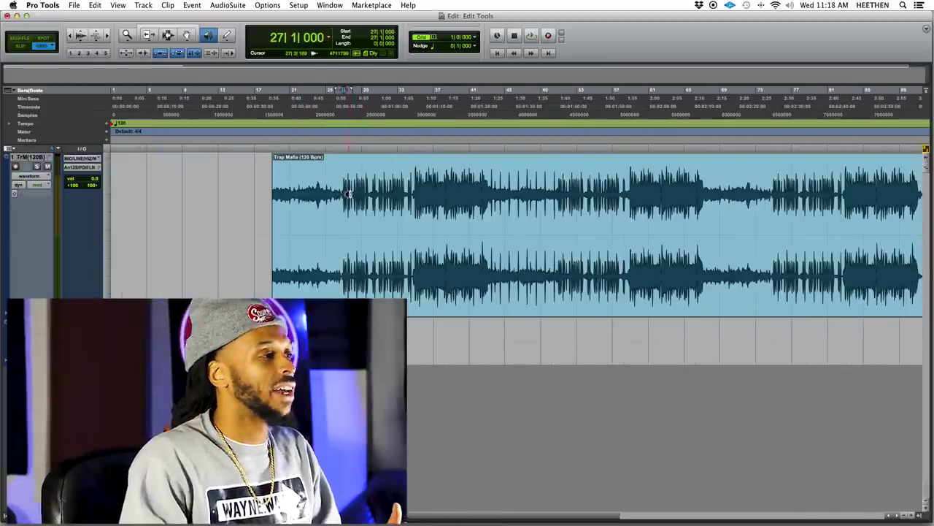
{"action": "key", "text": "super+bracketright"}
{"action": "key", "text": "super+bracketright"}
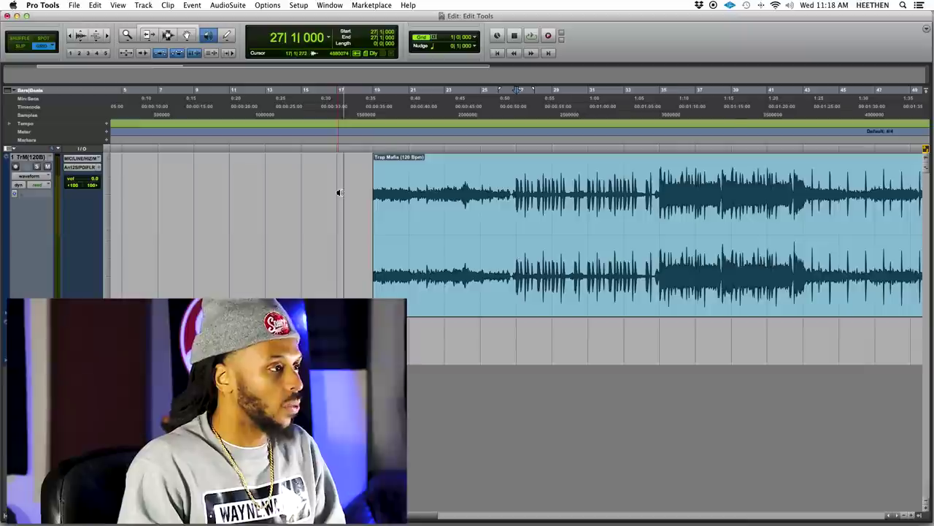
{"action": "left_click", "coordinate": [500, 196]}
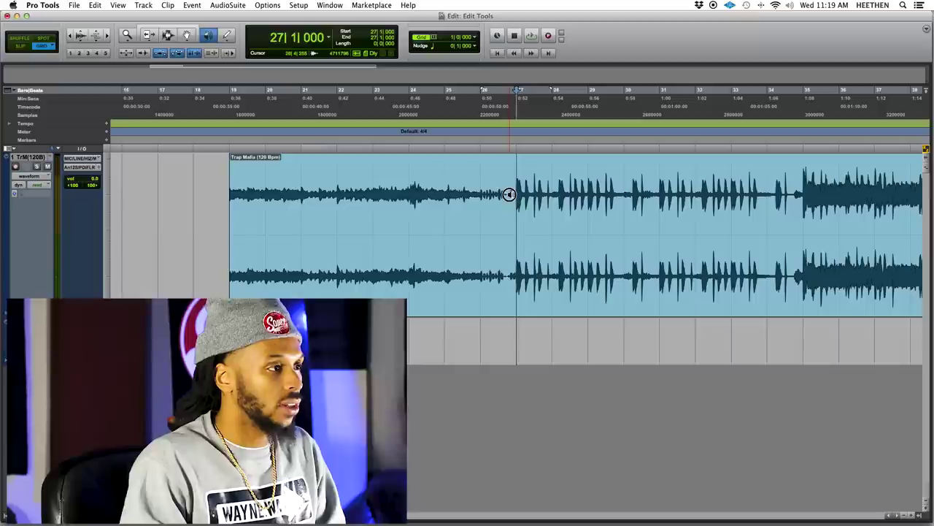
{"action": "key", "text": "space"}
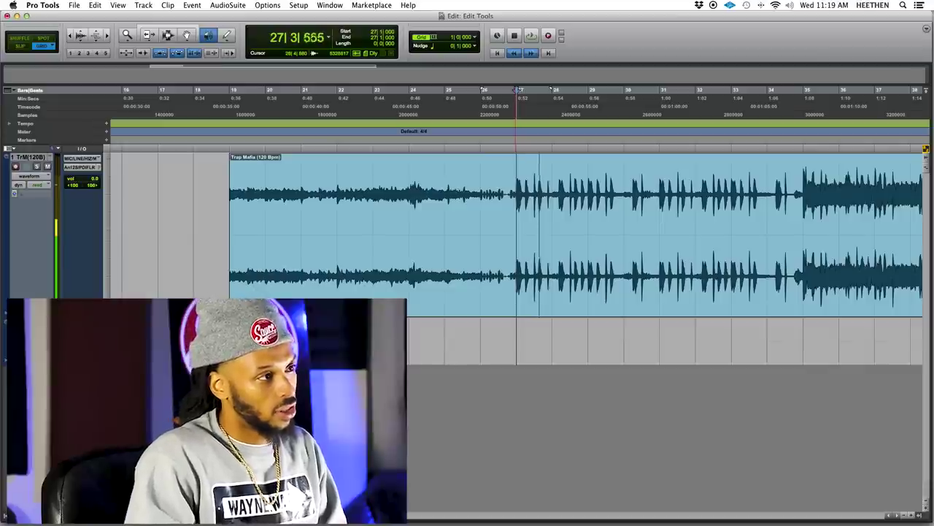
{"action": "key", "text": "space"}
{"action": "key", "text": "space"}
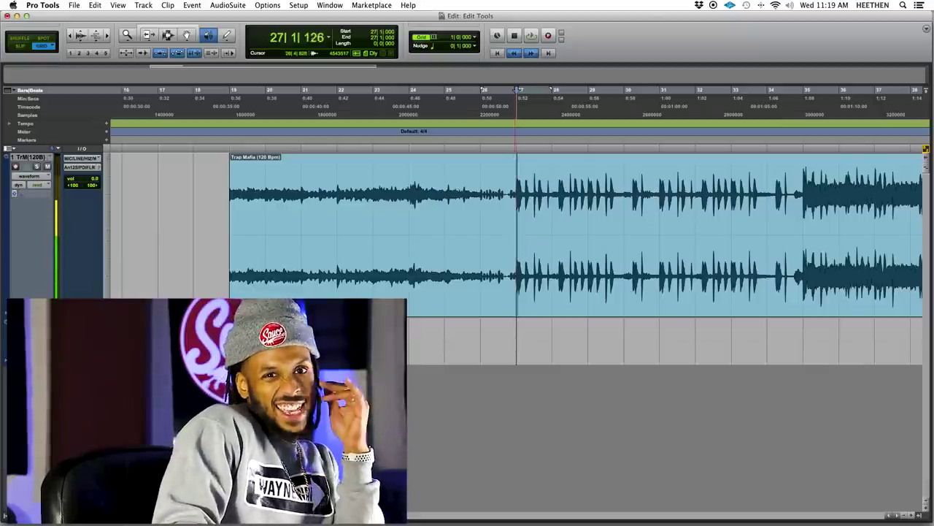
{"action": "key", "text": "space"}
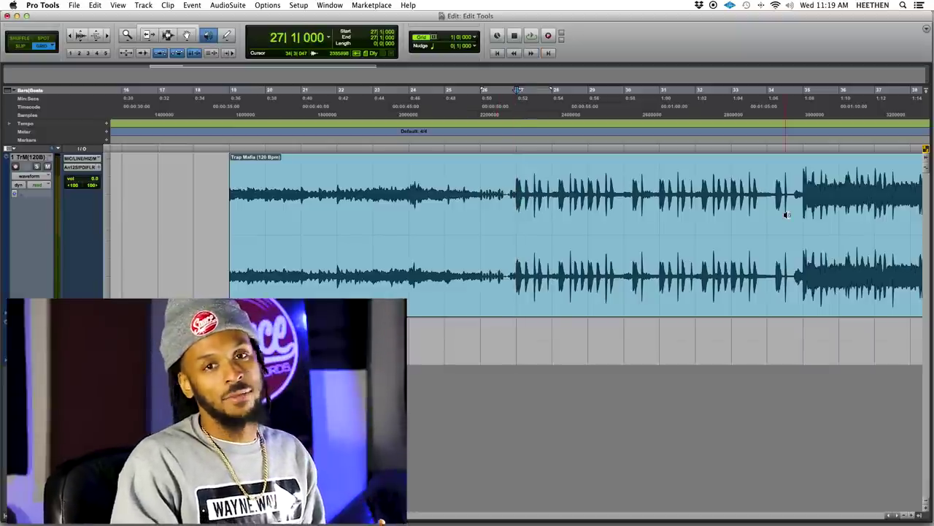
Scrub the clip's audio back and forth around bar 34
{"action": "left_click", "coordinate": [770, 197]}
{"action": "key", "text": "space"}
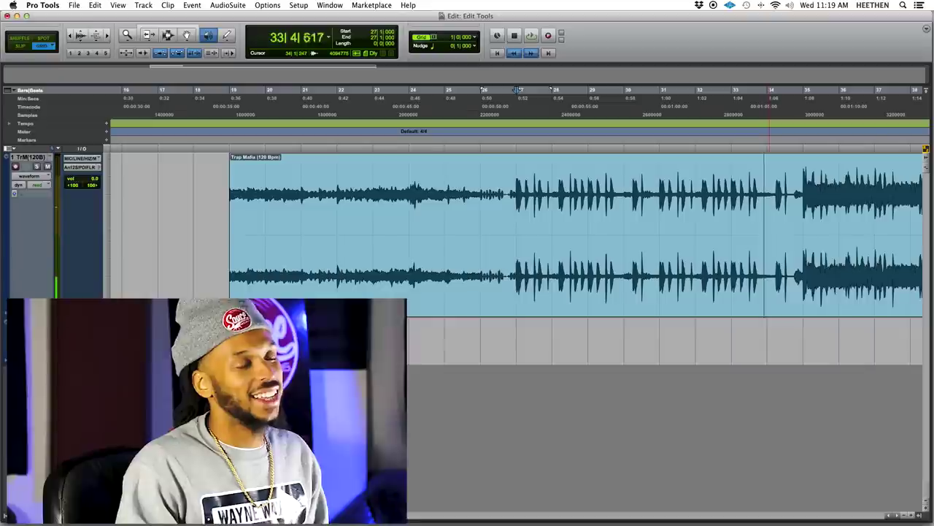
{"action": "key", "text": "space"}
{"action": "key", "text": "space"}
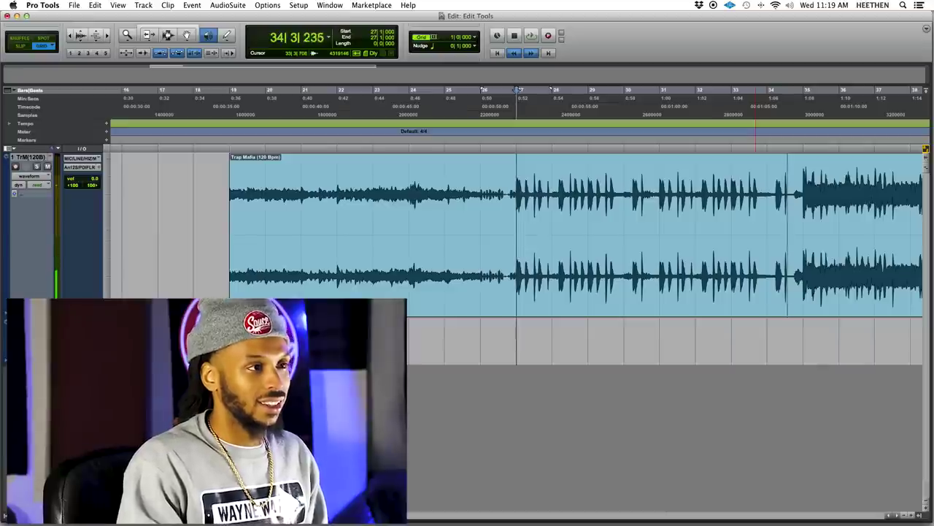
{"action": "key", "text": "space"}
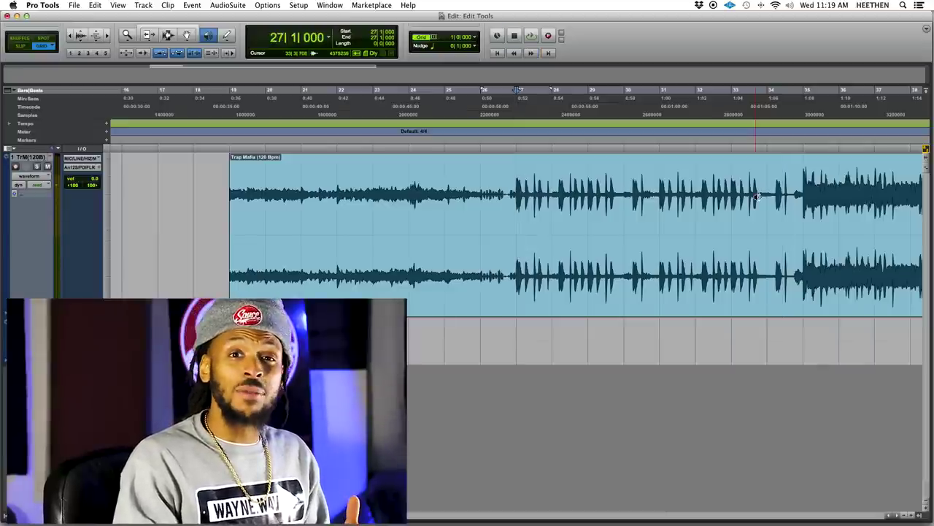
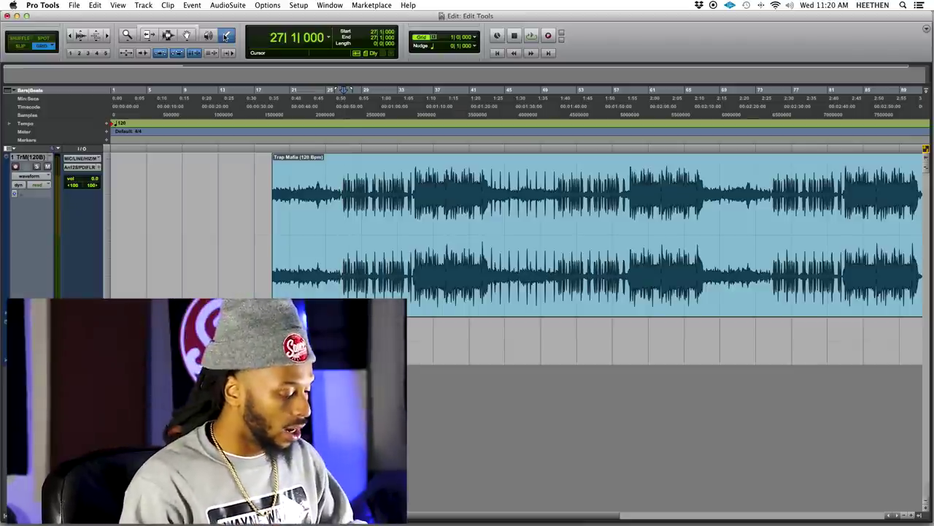
Examine the clip's waveform at bar 27 down to sample level, where the Pencil tool becomes usable
{"action": "key", "text": "super+bracketright"}
{"action": "key", "text": "super+bracketright"}
{"action": "key", "text": "super+bracketright"}
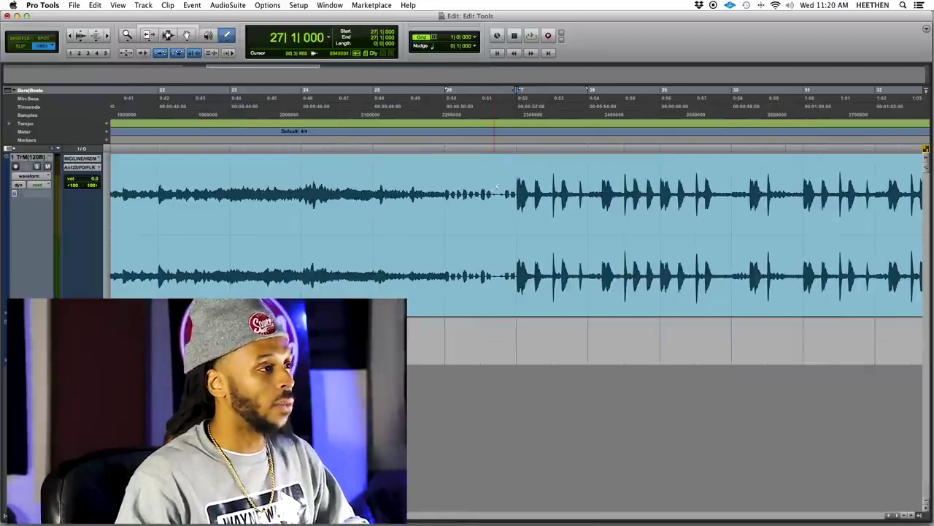
{"action": "key", "text": "super+bracketright"}
{"action": "key", "text": "super+bracketright"}
{"action": "key", "text": "super+bracketright"}
{"action": "key", "text": "super+bracketright"}
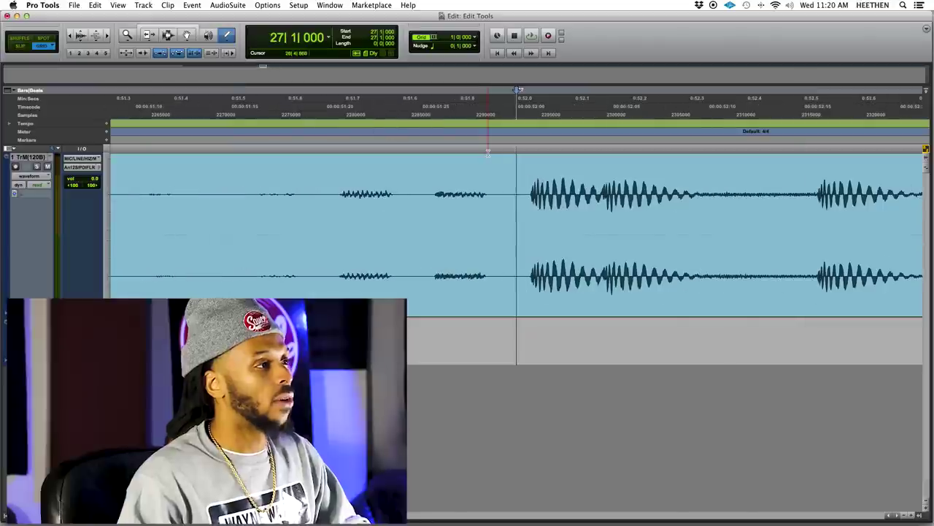
{"action": "key", "text": "super+bracketleft"}
{"action": "key", "text": "super+bracketright"}
{"action": "key", "text": "super+bracketright"}
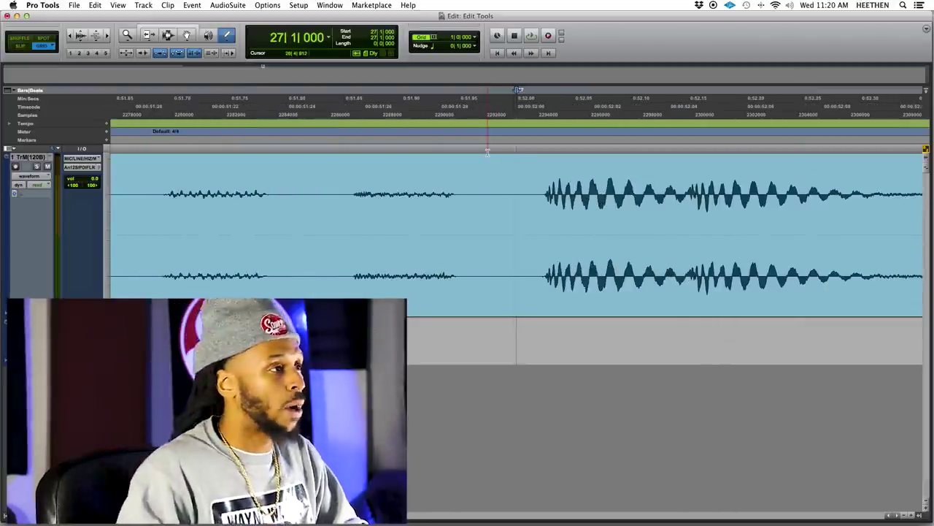
{"action": "key", "text": "super+bracketright"}
{"action": "key", "text": "super+bracketright"}
{"action": "key", "text": "super+bracketright"}
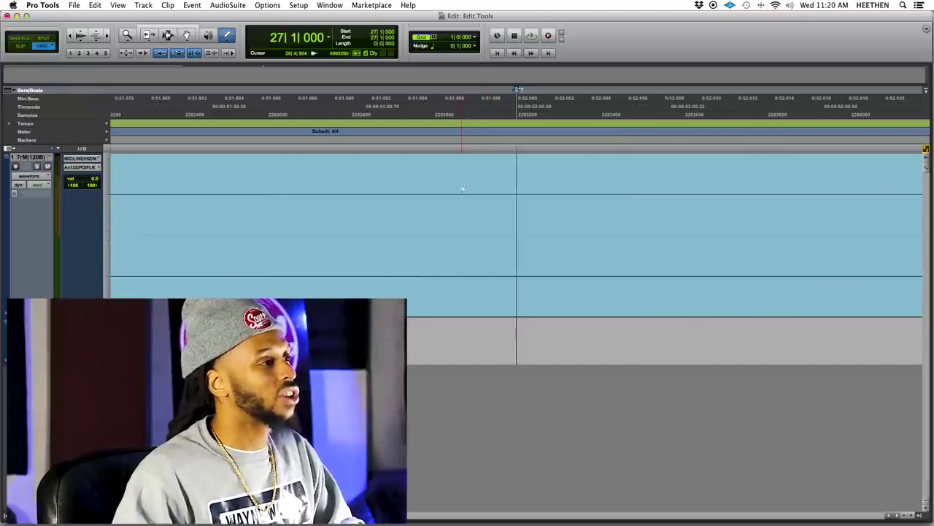
{"action": "key", "text": "super+bracketright"}
{"action": "key", "text": "super+bracketright"}
{"action": "key", "text": "super+bracketright"}
{"action": "key", "text": "super+bracketright"}
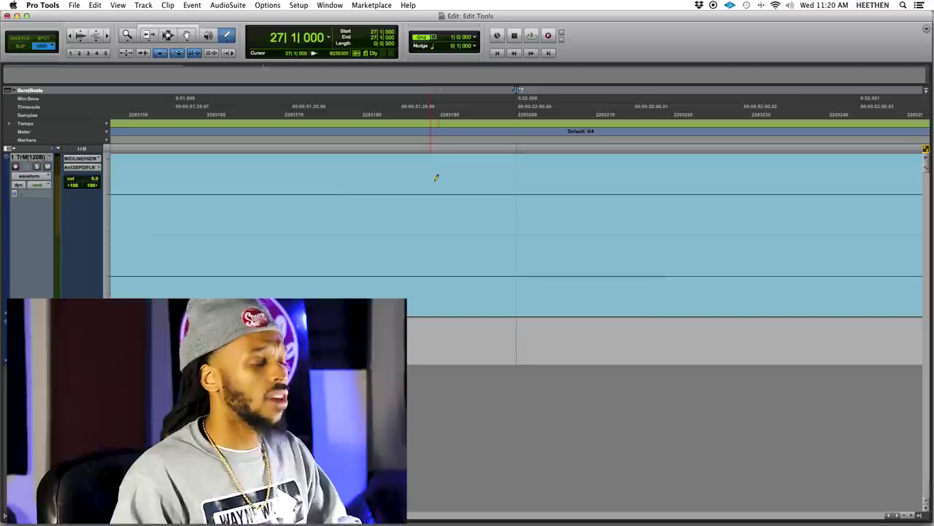
View the clip at a wide zoom level around bar 27, from its start at bar 19 onward
{"action": "key", "text": "super+bracketleft"}
{"action": "key", "text": "super+bracketleft"}
{"action": "key", "text": "super+bracketleft"}
{"action": "key", "text": "super+bracketleft"}
{"action": "key", "text": "super+bracketleft"}
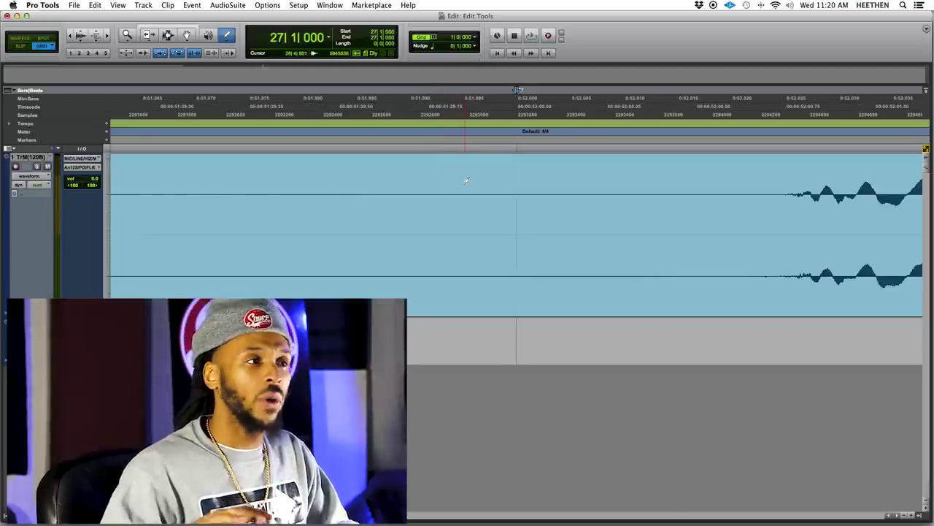
{"action": "key", "text": "super+bracketleft"}
{"action": "key", "text": "super+bracketleft"}
{"action": "key", "text": "super+bracketleft"}
{"action": "key", "text": "super+bracketleft"}
{"action": "key", "text": "super+bracketleft"}
{"action": "key", "text": "super+bracketleft"}
{"action": "key", "text": "super+bracketleft"}
{"action": "key", "text": "super+bracketleft"}
{"action": "key", "text": "super+bracketleft"}
{"action": "key", "text": "super+bracketleft"}
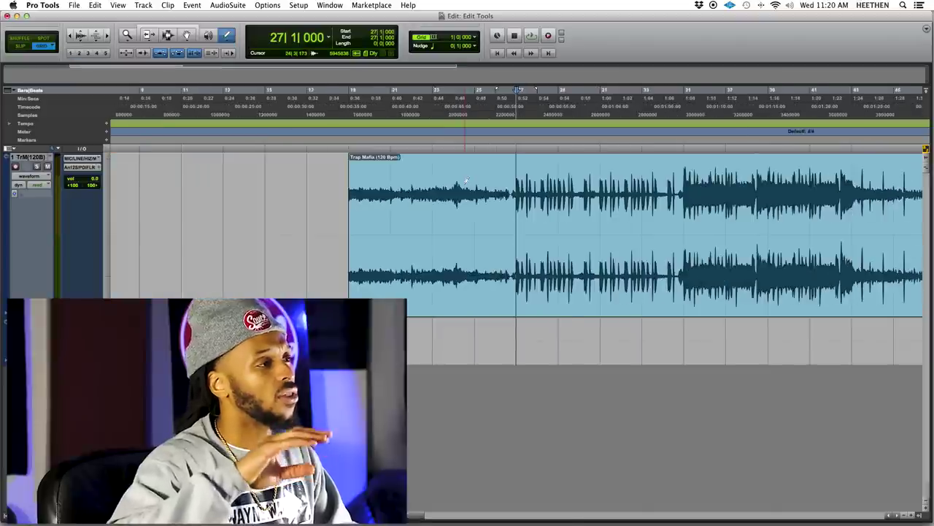
Draw a short upward bump in the upper channel and a matching dip in the lower channel at bar 27 with the Pencil tool
{"action": "key", "text": "super+bracketright"}
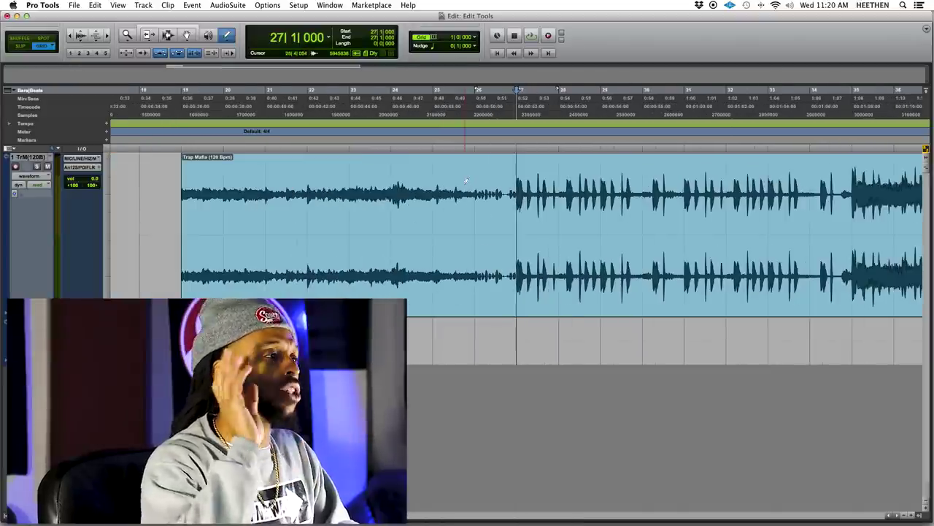
{"action": "key", "text": "super+bracketright"}
{"action": "key", "text": "super+bracketright"}
{"action": "key", "text": "super+bracketright"}
{"action": "key", "text": "super+bracketright"}
{"action": "key", "text": "super+bracketright"}
{"action": "key", "text": "super+bracketright"}
{"action": "key", "text": "super+bracketright"}
{"action": "key", "text": "super+bracketright"}
{"action": "key", "text": "super+bracketright"}
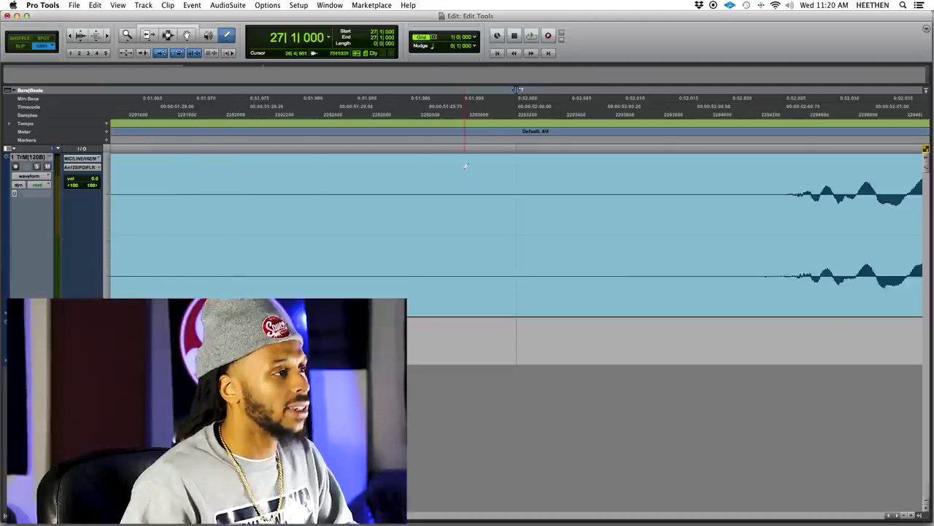
{"action": "key", "text": "super+bracketright"}
{"action": "key", "text": "super+bracketright"}
{"action": "key", "text": "super+bracketright"}
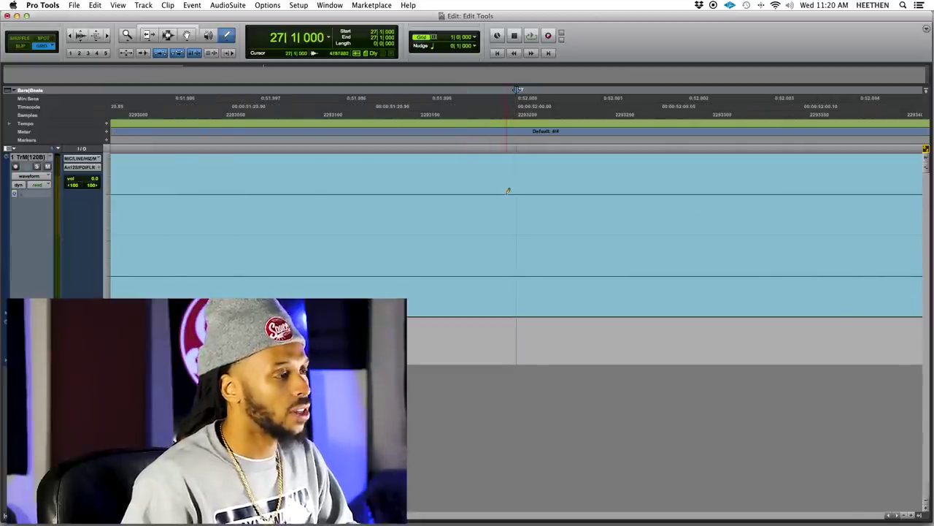
{"action": "key", "text": "super+bracketright"}
{"action": "key", "text": "super+bracketright"}
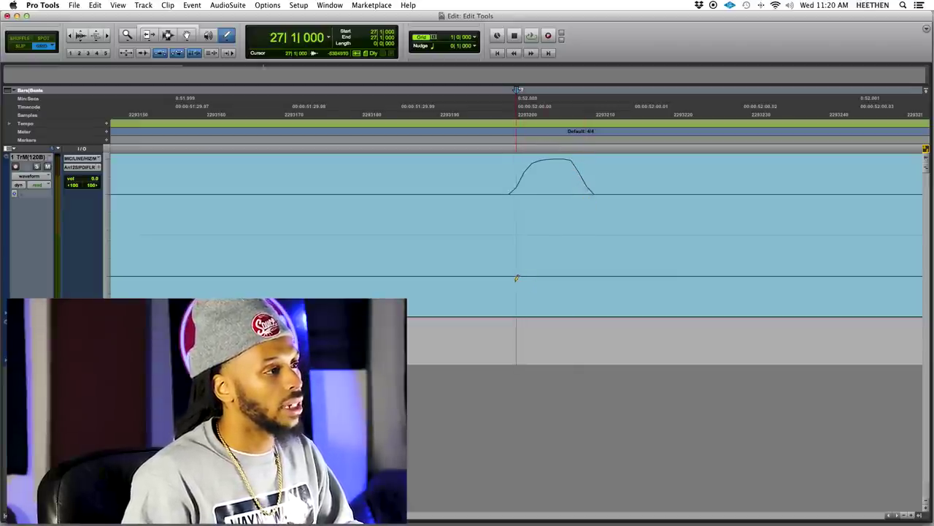
{"action": "left_click_drag", "start_coordinate": [514, 286], "coordinate": [535, 336]}
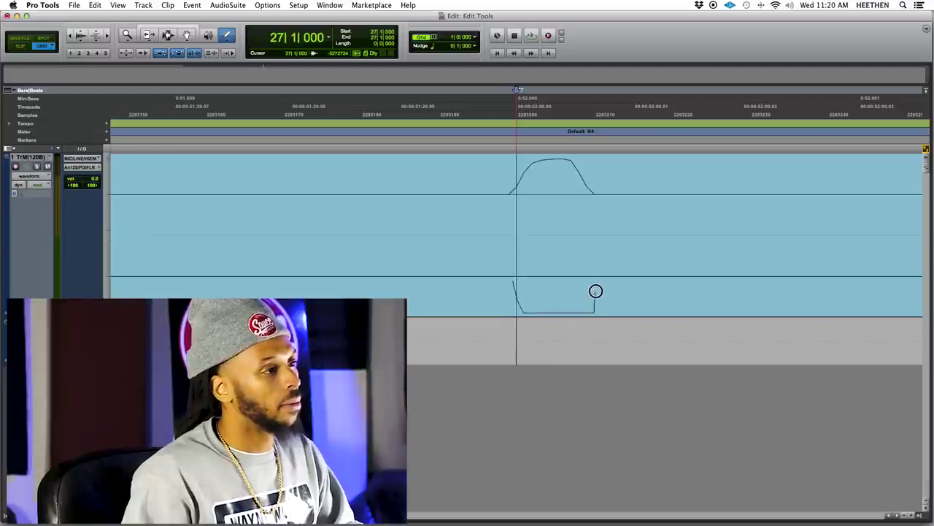
Play the clip from bar 27 to hear the pencilled spike
{"action": "key", "text": "r"}
{"action": "key", "text": "r"}
{"action": "key", "text": "r"}
{"action": "key", "text": "r"}
{"action": "key", "text": "r"}
{"action": "key", "text": "r"}
{"action": "key", "text": "r"}
{"action": "key", "text": "r"}
{"action": "key", "text": "r"}
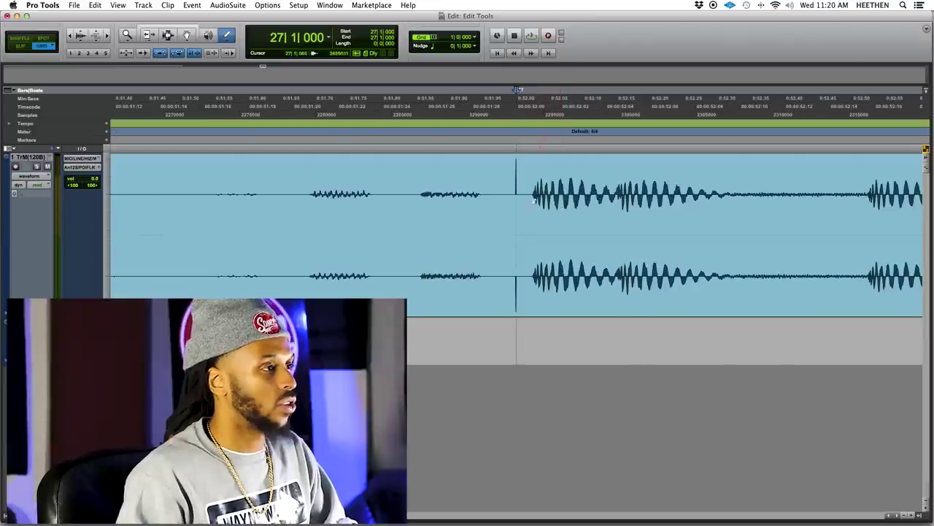
{"action": "key", "text": "space"}
{"action": "key", "text": "space"}
{"action": "key", "text": "space"}
{"action": "key", "text": "space"}
{"action": "key", "text": "space"}
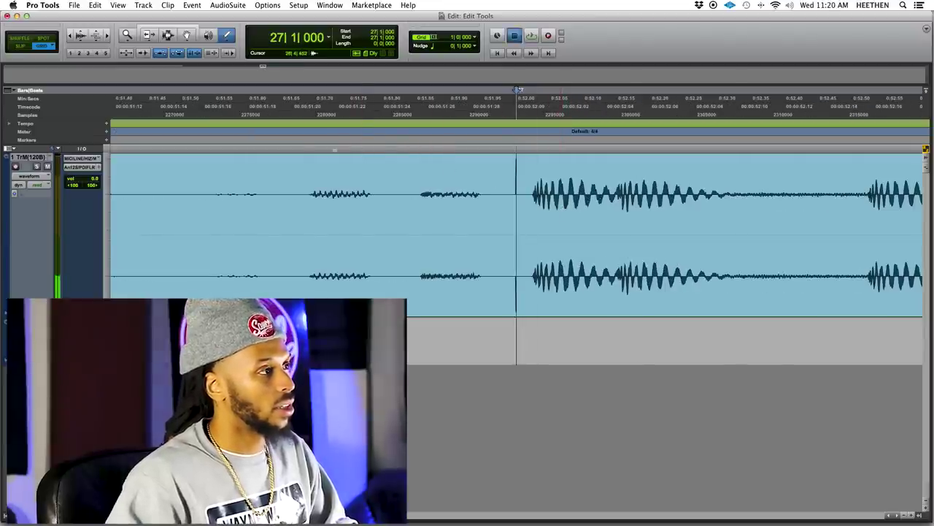
Place the edit cursor at 26|4|226 and play through the pencilled spike
{"action": "left_click", "coordinate": [260, 147]}
{"action": "key", "text": "space"}
{"action": "key", "text": "space"}
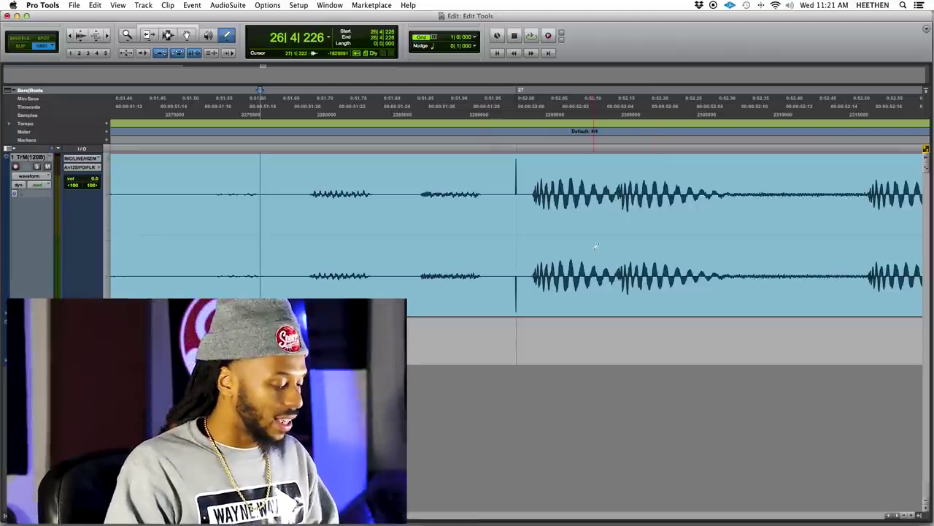
Return the edit cursor to bar 27 and redraw the pencilled peaks in both channels as flat lines with the Pencil tool
{"action": "key", "text": "Tab"}
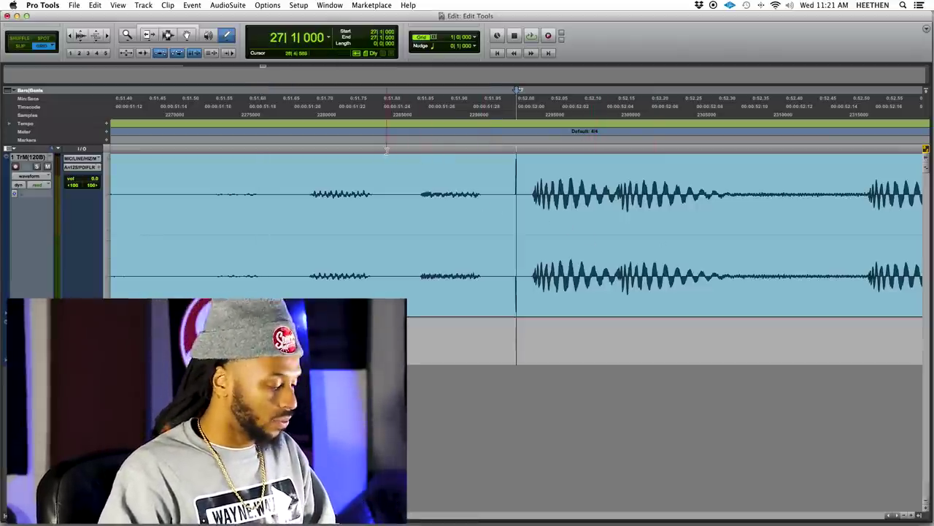
{"action": "key", "text": "super+bracketright"}
{"action": "key", "text": "super+bracketright"}
{"action": "key", "text": "super+bracketright"}
{"action": "key", "text": "super+bracketright"}
{"action": "key", "text": "super+bracketright"}
{"action": "key", "text": "super+bracketright"}
{"action": "key", "text": "super+bracketright"}
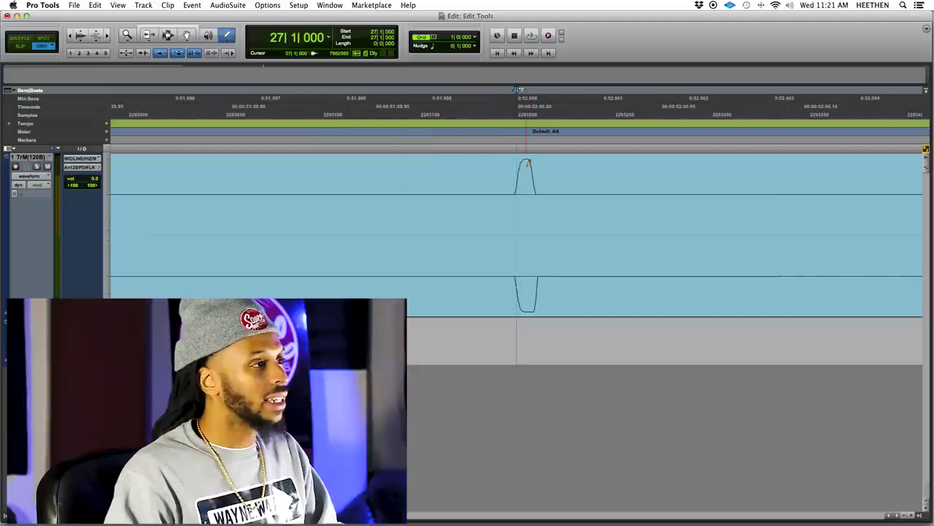
{"action": "key", "text": "super+bracketright"}
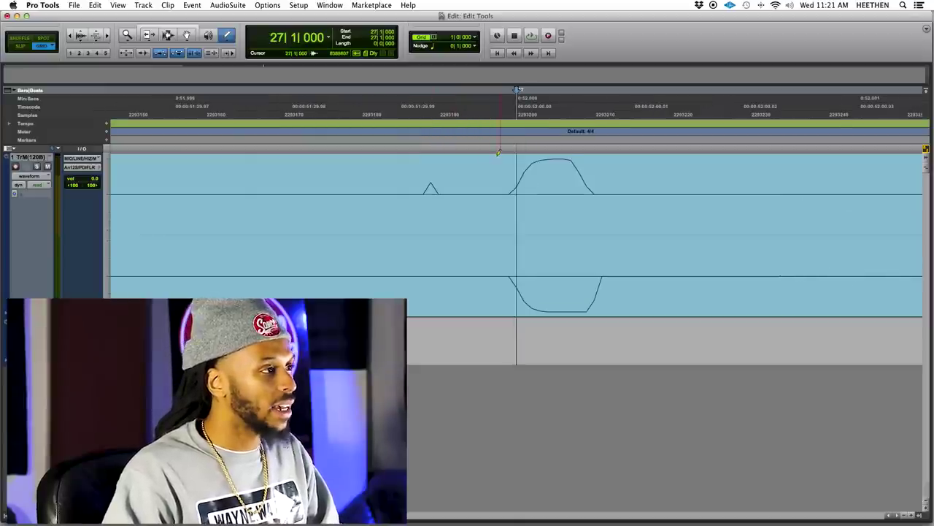
{"action": "scroll", "coordinate": [421, 193], "scroll_direction": "left", "scroll_amount": 1}
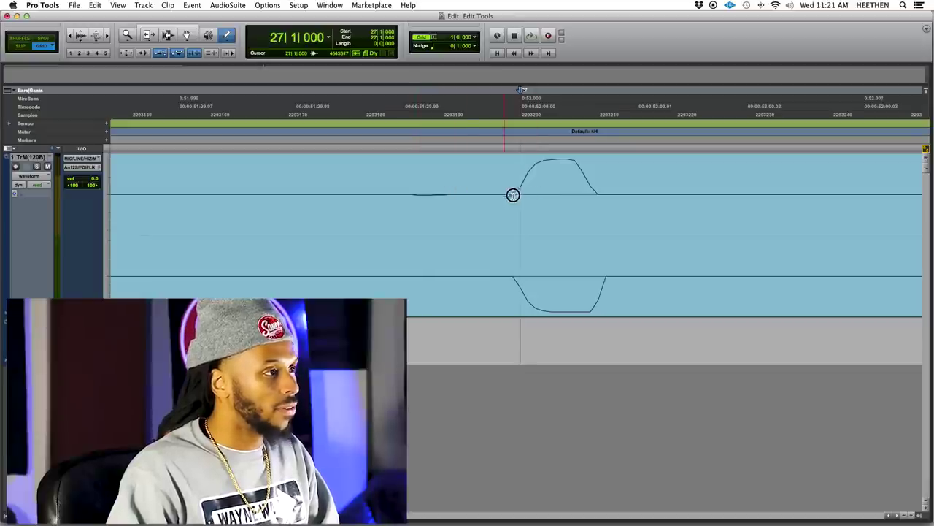
{"action": "left_click_drag", "start_coordinate": [598, 195], "coordinate": [594, 209]}
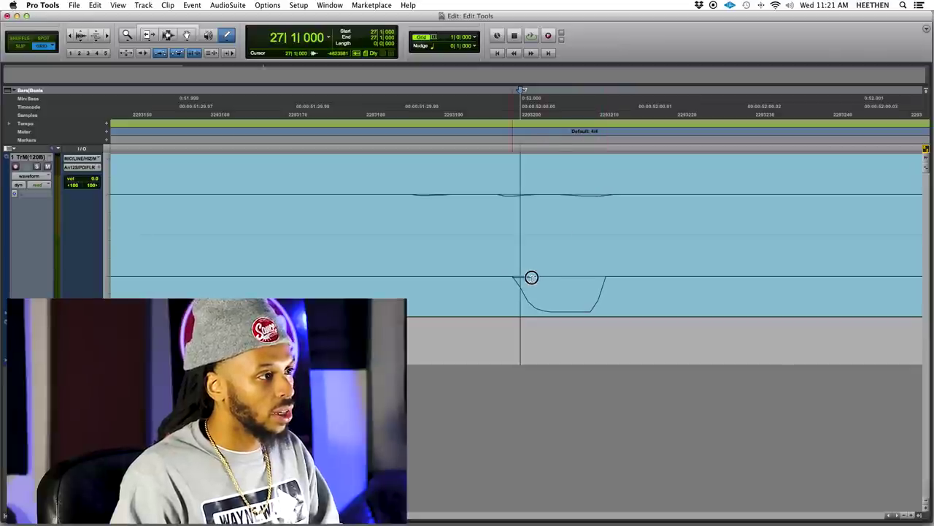
{"action": "left_click_drag", "start_coordinate": [614, 278], "coordinate": [653, 267]}
Place the edit cursor at bar 26 and play through the repaired spot at bar 27
{"action": "key", "text": "super+bracketleft"}
{"action": "key", "text": "super+bracketleft"}
{"action": "key", "text": "super+bracketleft"}
{"action": "key", "text": "super+bracketleft"}
{"action": "key", "text": "super+bracketleft"}
{"action": "key", "text": "super+bracketleft"}
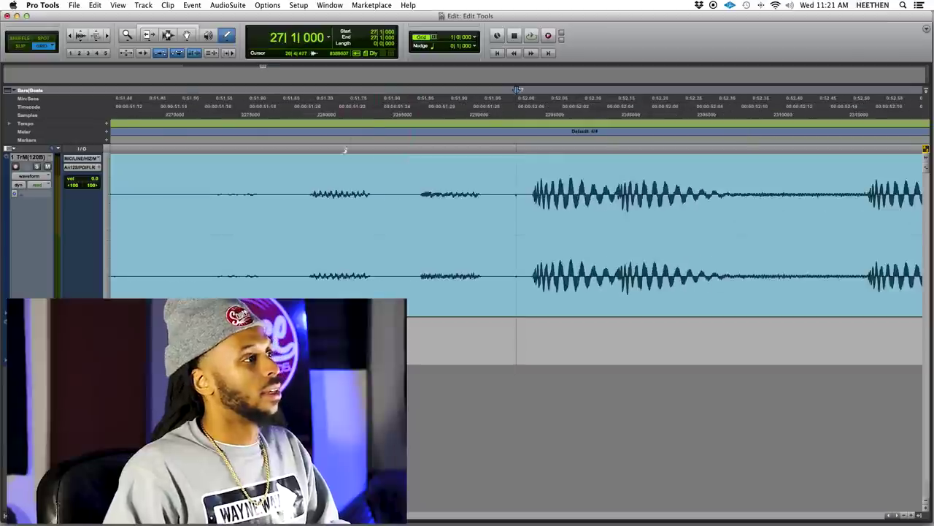
{"action": "key", "text": "super+bracketleft"}
{"action": "key", "text": "super+bracketleft"}
{"action": "left_click", "coordinate": [303, 150]}
{"action": "key", "text": "space"}
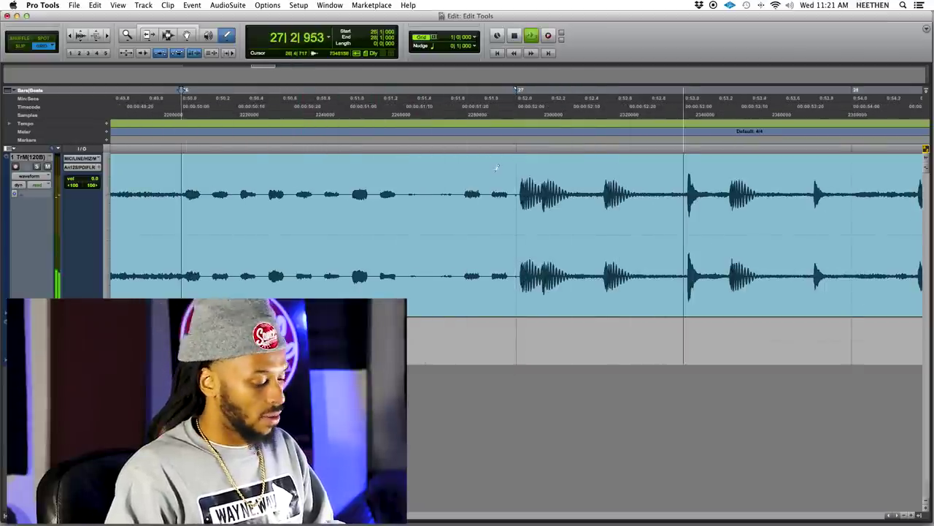
{"action": "key", "text": "space"}
{"action": "key", "text": "super+bracketright"}
{"action": "key", "text": "super+bracketright"}
{"action": "key", "text": "super+bracketright"}
{"action": "key", "text": "super+bracketright"}
{"action": "key", "text": "super+bracketleft"}
{"action": "key", "text": "super+bracketleft"}
{"action": "key", "text": "super+bracketleft"}
{"action": "key", "text": "super+bracketleft"}
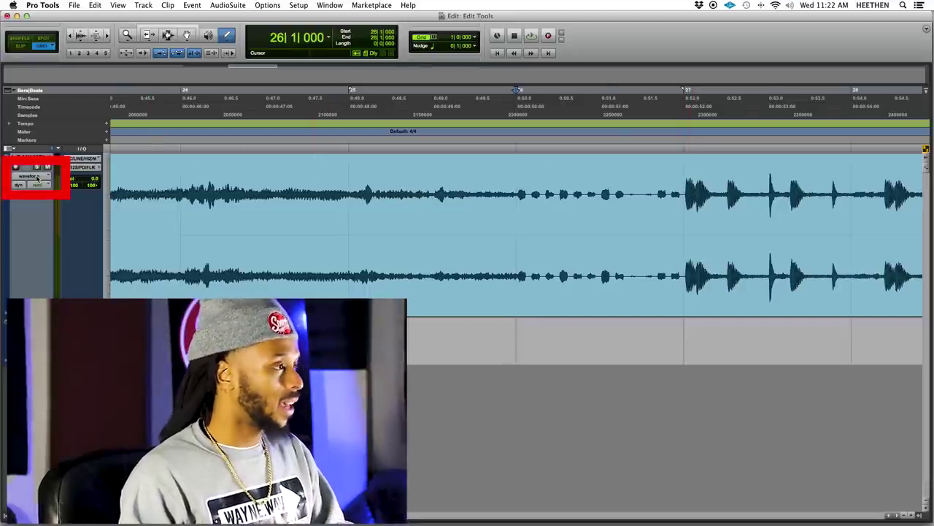
Switch the first track's view to volume and draw a rising and falling automation curve from about bar 22 to bar 34
{"action": "key", "text": "super+bracketleft"}
{"action": "key", "text": "super+bracketleft"}
{"action": "key", "text": "super+bracketleft"}
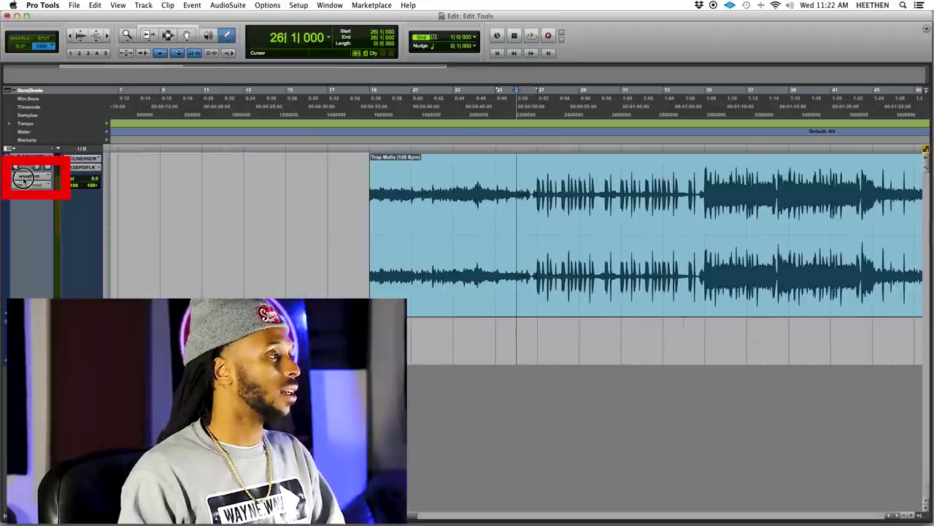
{"action": "key", "text": "ctrl+minus"}
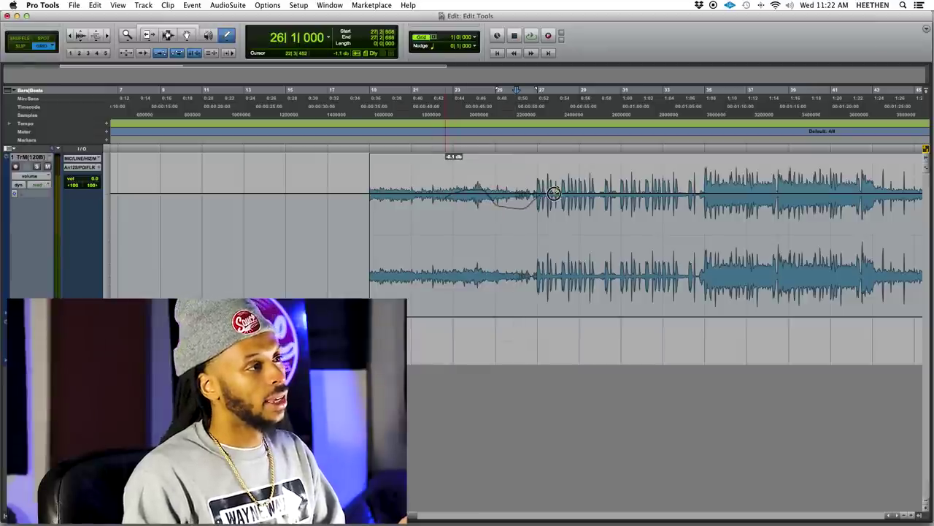
{"action": "mouse_move", "coordinate": [617, 221]}
{"action": "left_mouse_down"}
{"action": "mouse_move", "coordinate": [643, 190]}
{"action": "mouse_move", "coordinate": [685, 214]}
{"action": "left_mouse_up"}
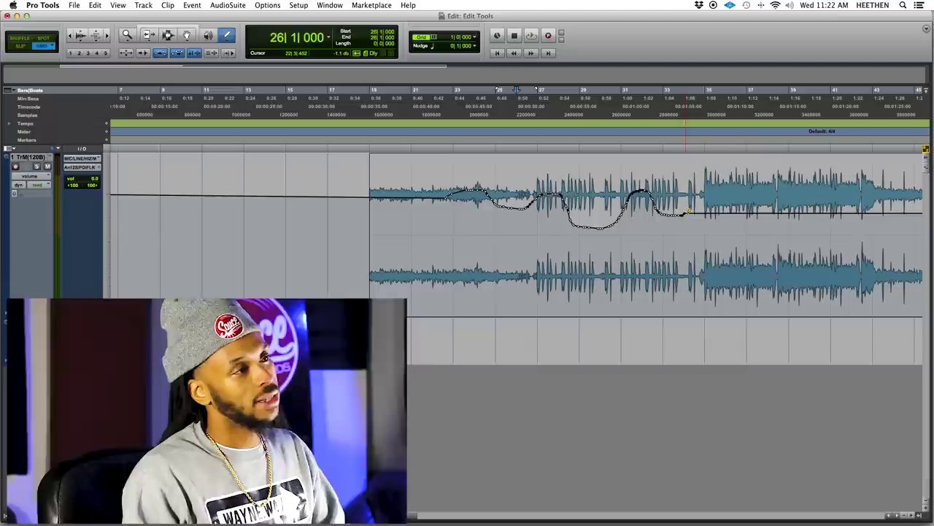
Play the track from bar 22 with its output window open beside the clip to watch the fader follow the volume automation
{"action": "left_click", "coordinate": [434, 150]}
{"action": "key", "text": "space"}
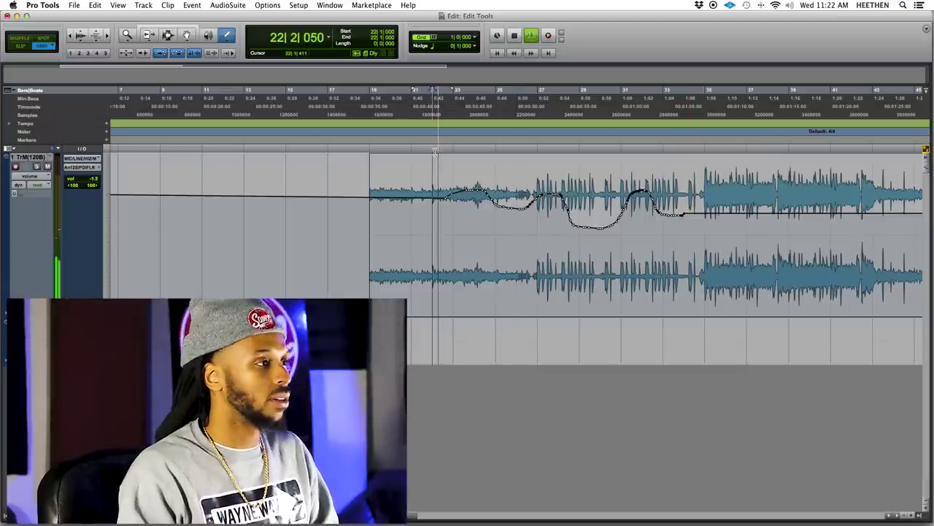
{"action": "left_click", "coordinate": [98, 168]}
{"action": "left_click_drag", "start_coordinate": [165, 89], "coordinate": [394, 84]}
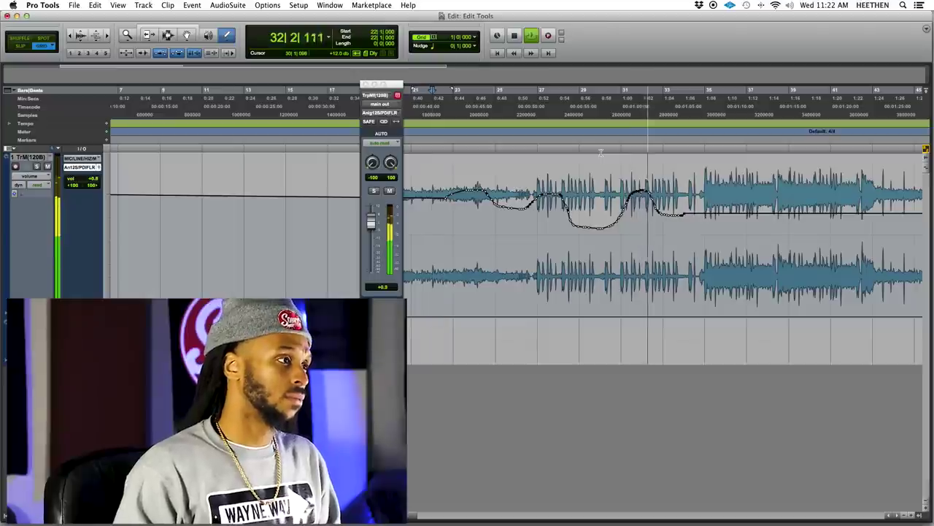
{"action": "key", "text": "space"}
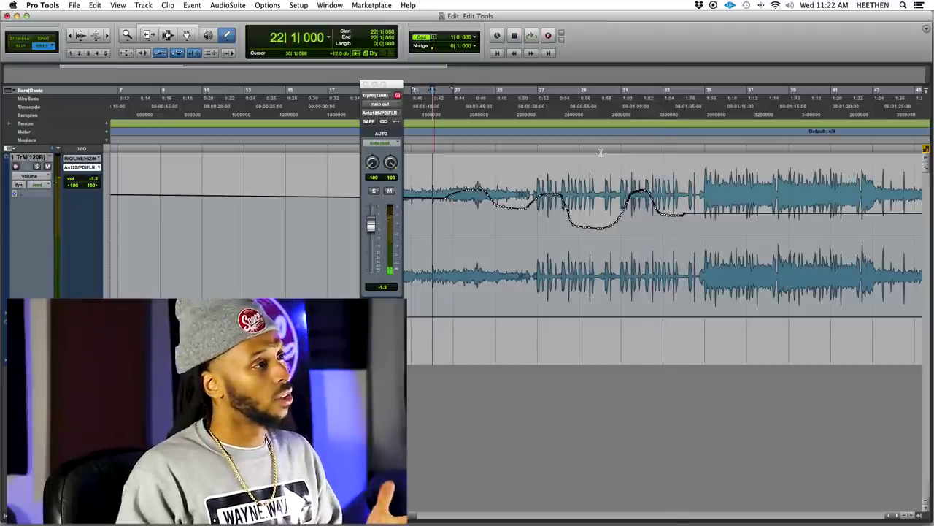
Return the first track's view to waveform and move its output window clear of the clip
{"action": "left_click", "coordinate": [28, 177]}
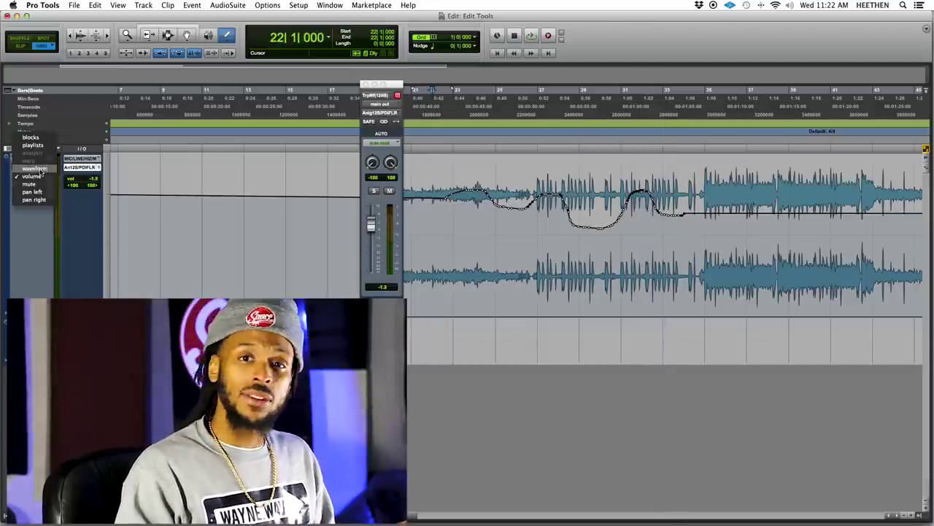
{"action": "left_click", "coordinate": [42, 170]}
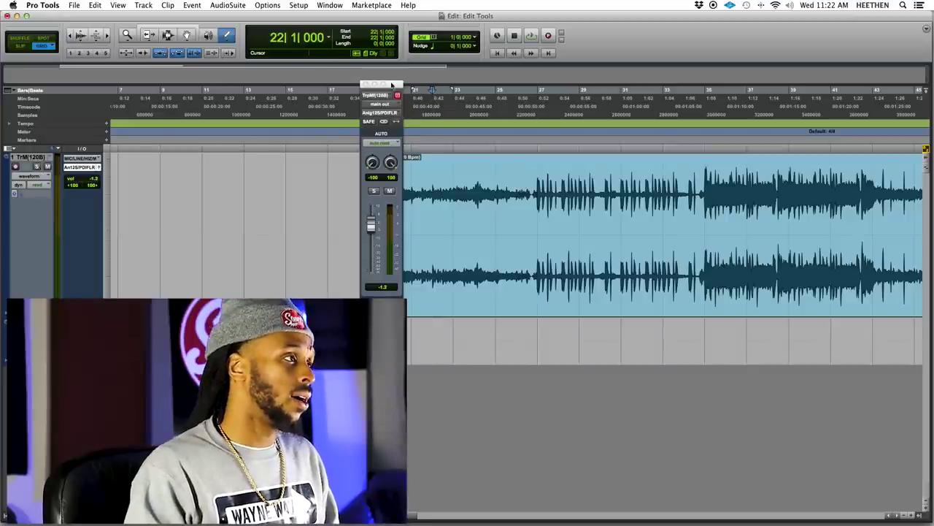
{"action": "left_click_drag", "start_coordinate": [392, 85], "coordinate": [213, 82]}
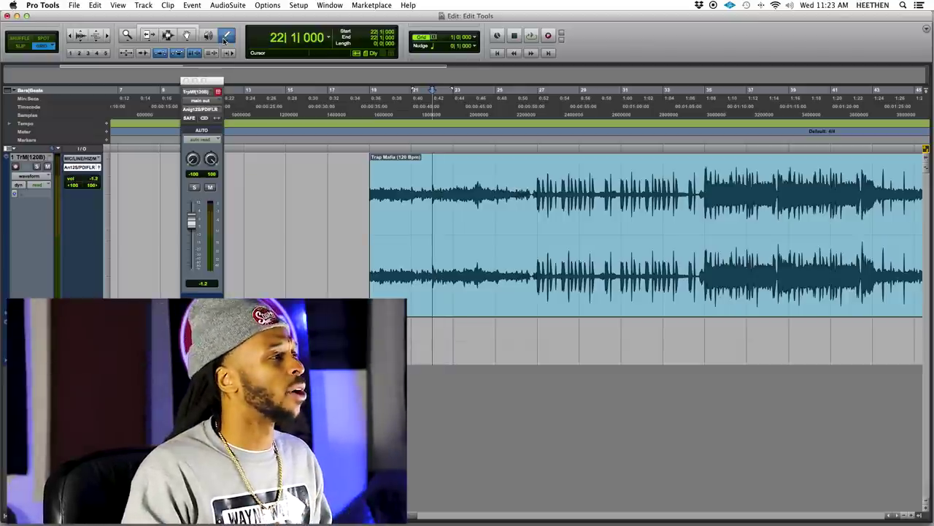
Activate the Smart Tool, combining the Trim, Selector and Grabber tools
{"action": "left_click", "coordinate": [144, 34]}
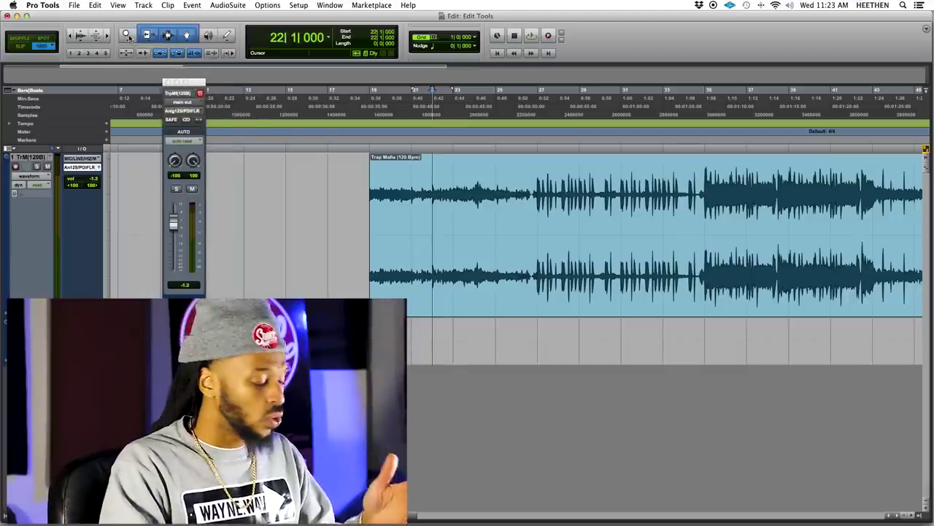
{"action": "key", "text": "super+bracketright"}
{"action": "key", "text": "super+bracketright"}
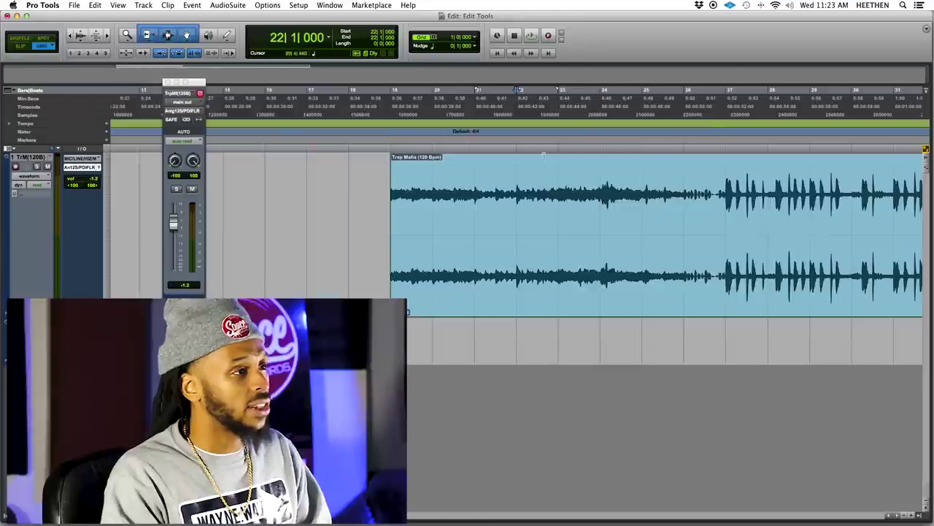
{"action": "key", "text": "super+bracketleft"}
{"action": "key", "text": "super+bracketleft"}
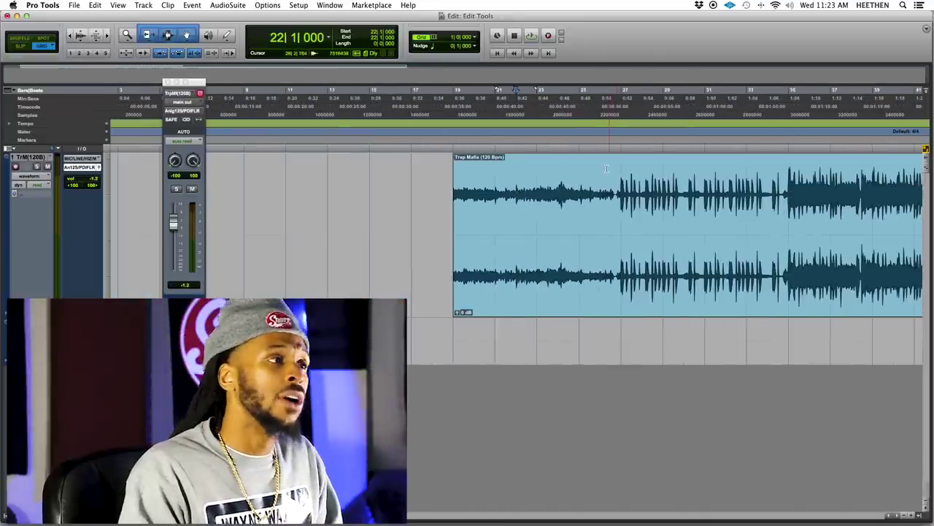
Select bars 46 to 49 of the clip with the Smart Tool's Selector and close the track's output window
{"action": "scroll", "coordinate": [605, 168], "scroll_direction": "right", "scroll_amount": 10}
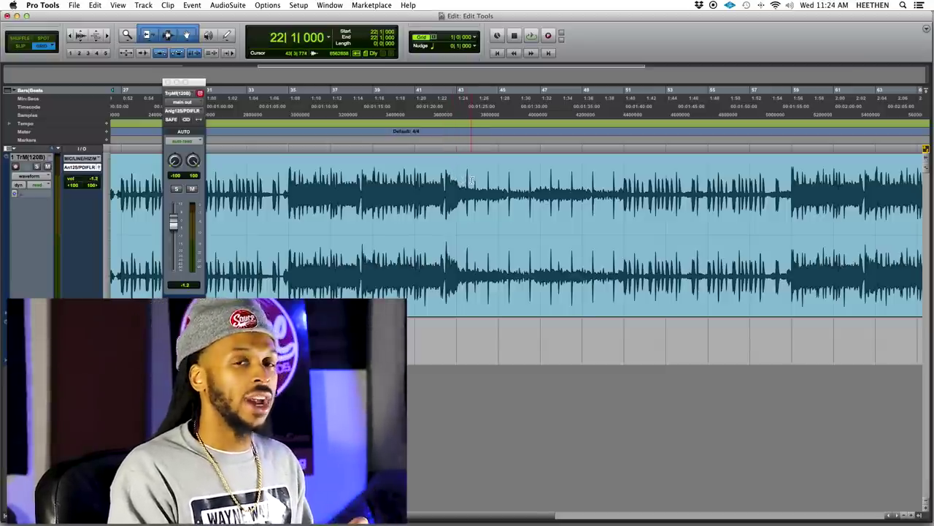
{"action": "left_click_drag", "start_coordinate": [477, 181], "coordinate": [645, 181]}
{"action": "left_click_drag", "start_coordinate": [703, 173], "coordinate": [585, 175]}
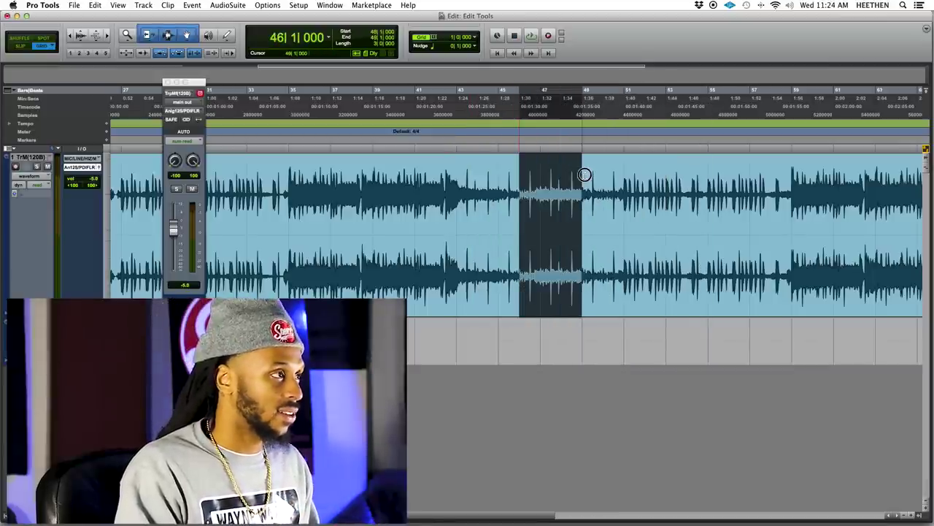
{"action": "left_click", "coordinate": [169, 82]}
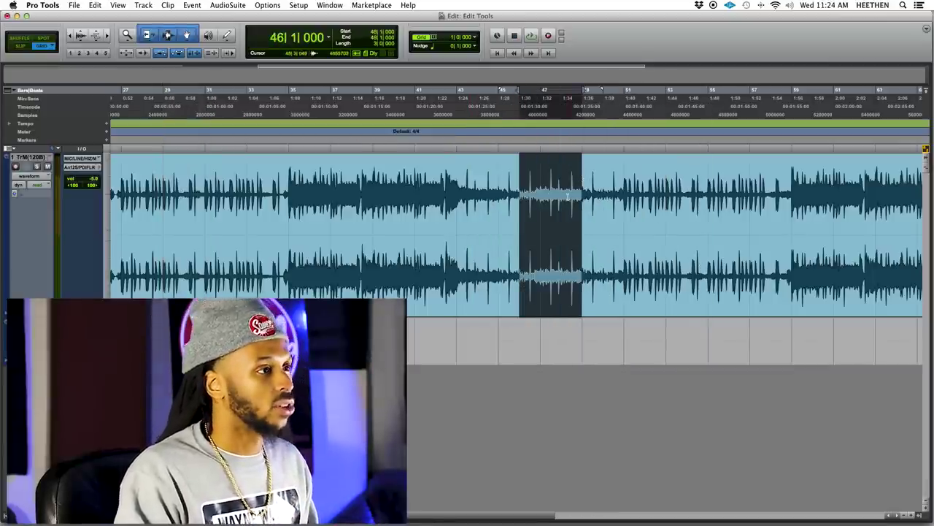
Select bars 43 to 56 in the upper half of the clip, and place the edit cursor at bar 53
{"action": "left_click_drag", "start_coordinate": [733, 182], "coordinate": [457, 182]}
{"action": "left_click_drag", "start_coordinate": [457, 182], "coordinate": [734, 180]}
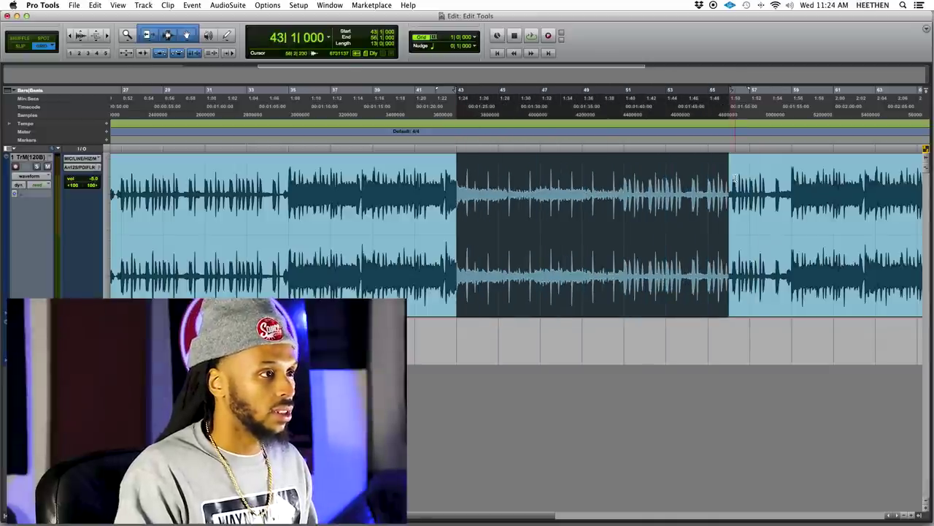
{"action": "left_click", "coordinate": [675, 178]}
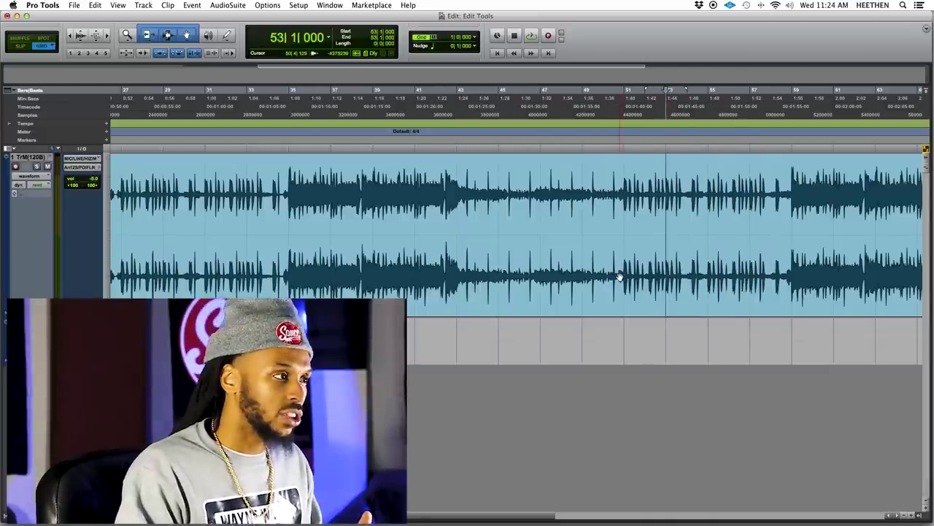
Move the whole clip to start at bar 39 and trim its edges so it spans bars 43 to 108
{"action": "left_click_drag", "start_coordinate": [501, 281], "coordinate": [496, 255]}
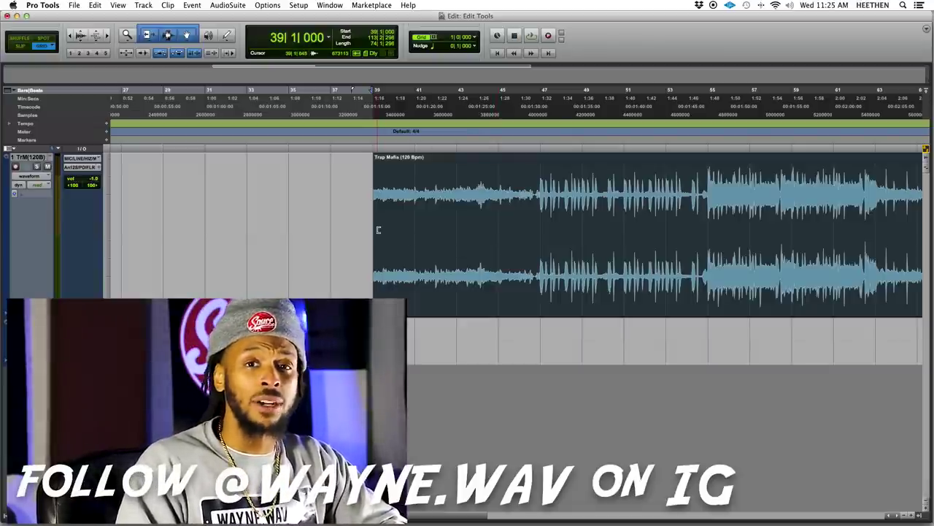
{"action": "left_click_drag", "start_coordinate": [379, 241], "coordinate": [411, 230]}
{"action": "scroll", "coordinate": [513, 254], "scroll_direction": "right", "scroll_amount": 10}
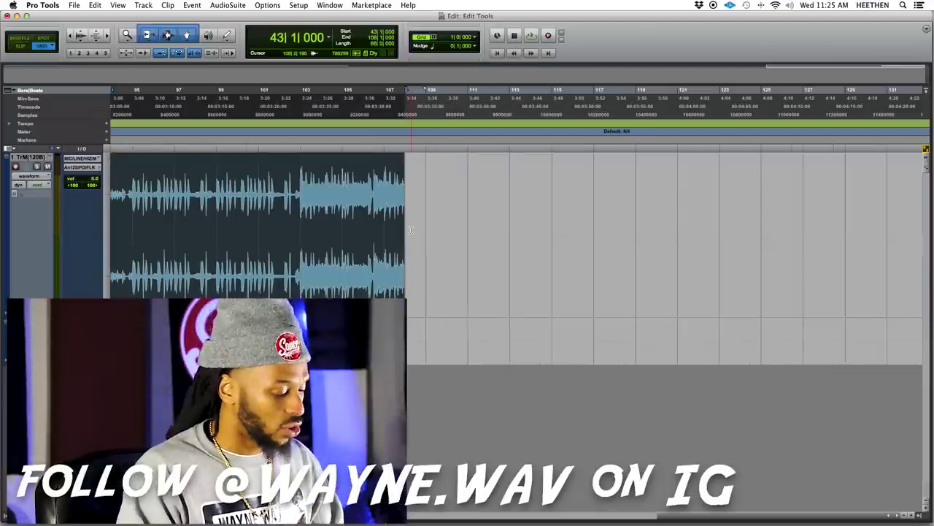
Move the clip further along the timeline and trim both ends so it runs from bar 62 to bar 100
{"action": "key", "text": "super+bracketleft"}
{"action": "key", "text": "super+bracketleft"}
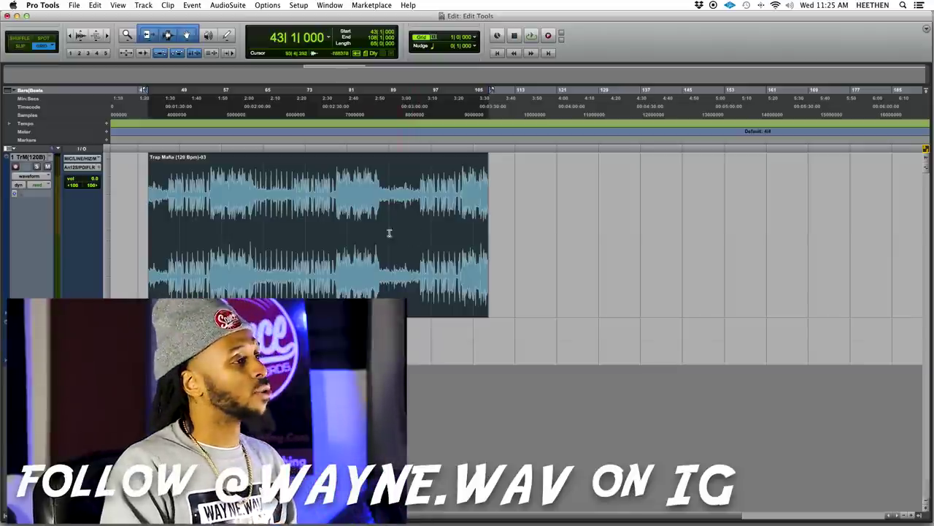
{"action": "left_click", "coordinate": [354, 178]}
{"action": "left_click", "coordinate": [423, 177]}
{"action": "left_click_drag", "start_coordinate": [423, 177], "coordinate": [307, 201]}
{"action": "left_click_drag", "start_coordinate": [290, 256], "coordinate": [249, 227]}
{"action": "left_click_drag", "start_coordinate": [522, 211], "coordinate": [442, 225]}
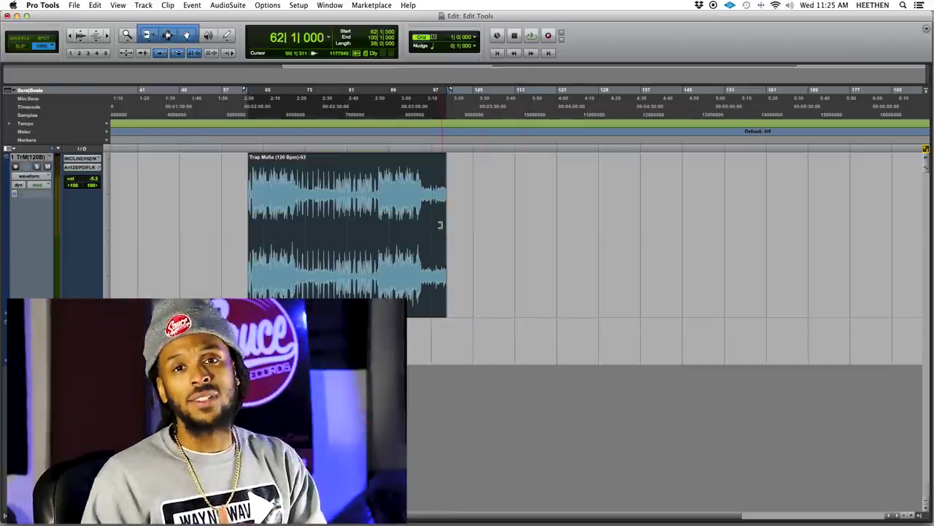